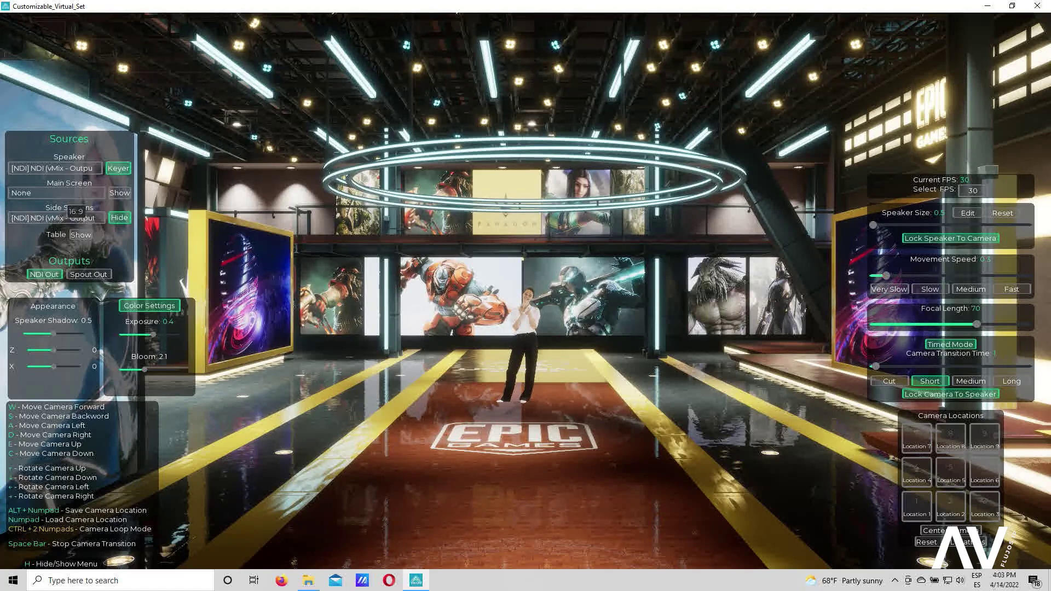
Set the main screen source to '4K HDRNight Walk From Shibuya to Shinjuku' and raise the screen
click(76, 218)
click(60, 284)
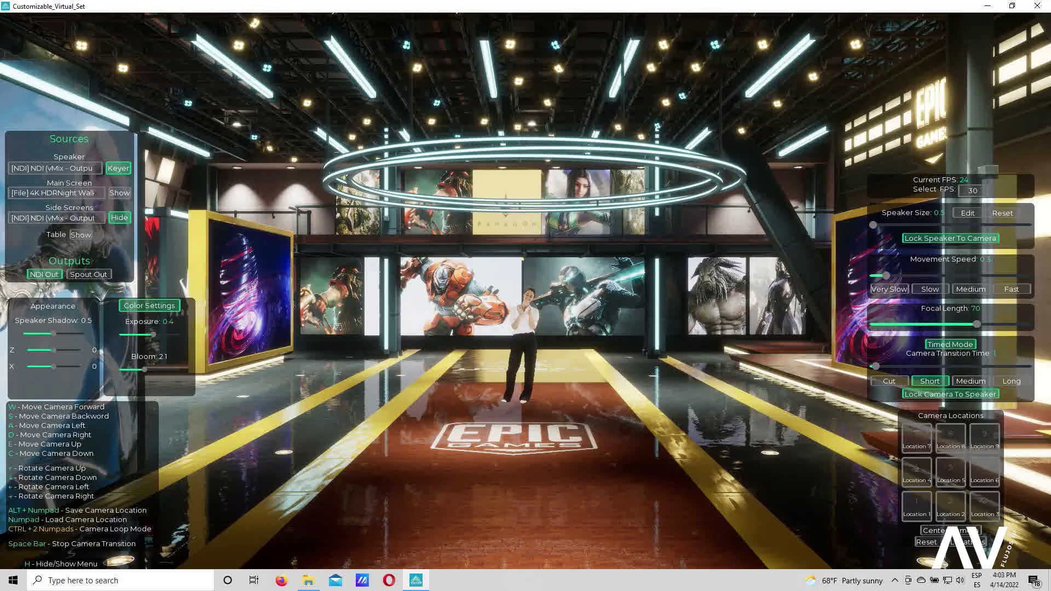
click(119, 192)
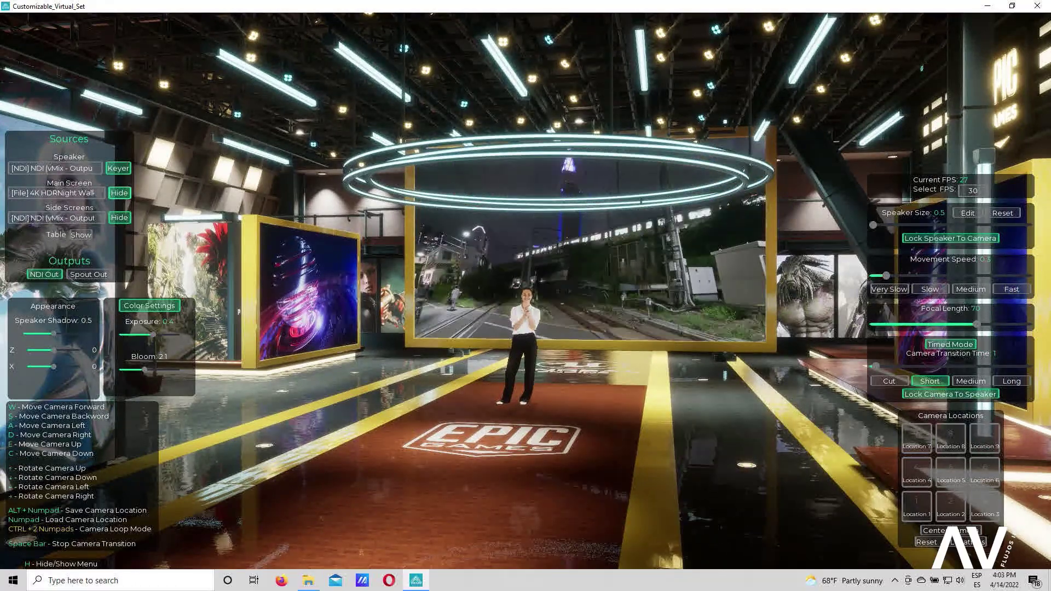
click(85, 194)
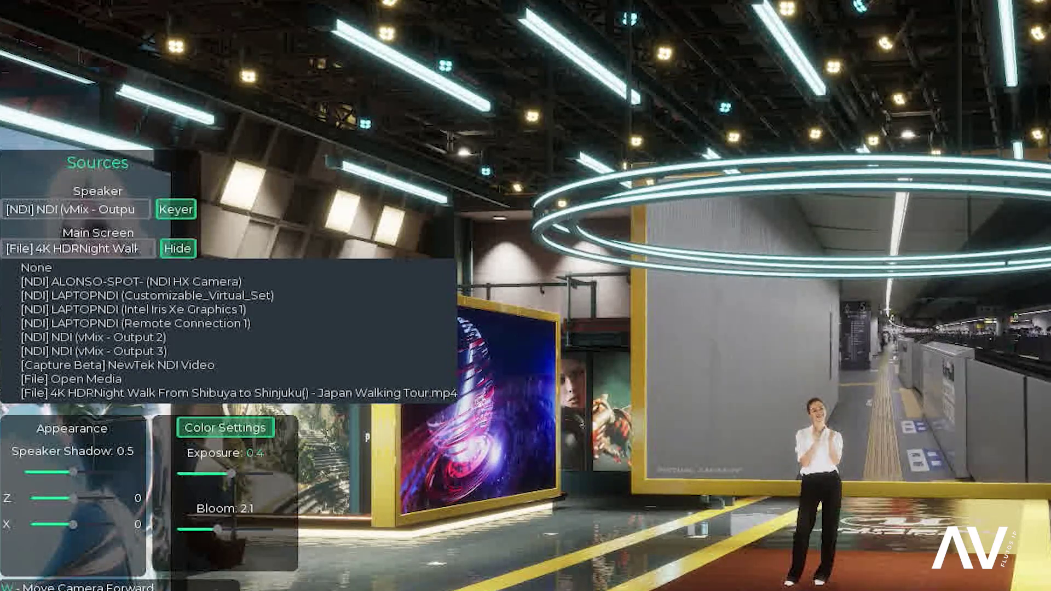
Close the main screen source list unchanged and bring up the Speaker source list
key(Escape)
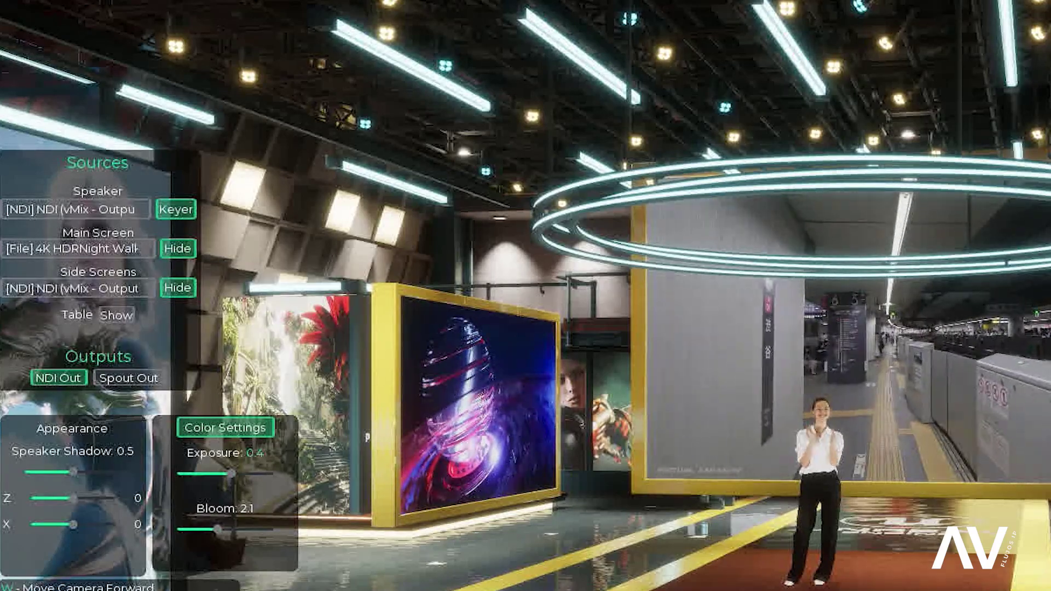
click(76, 209)
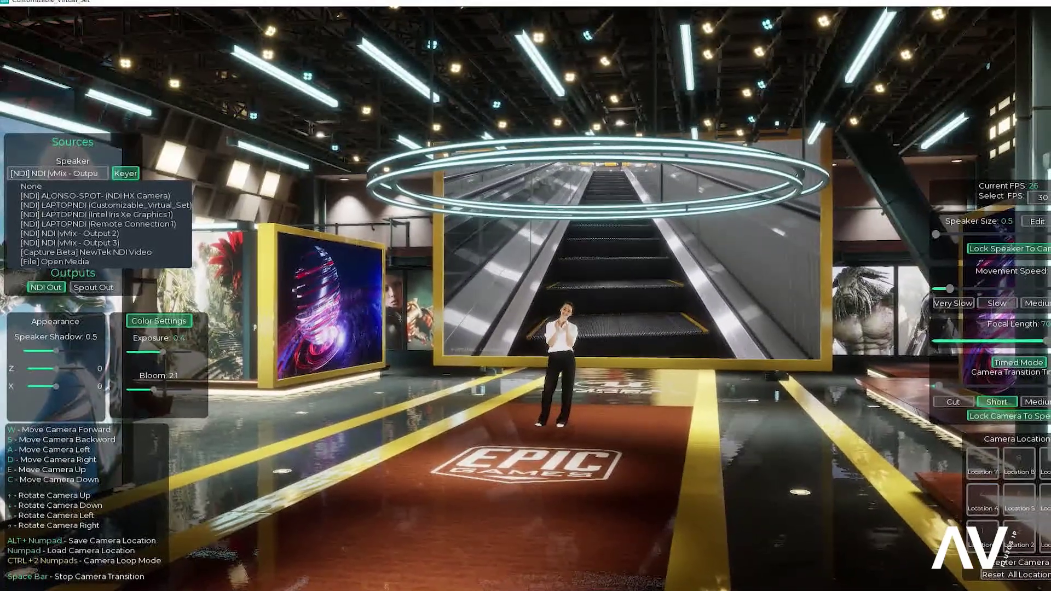
Dismiss the Speaker list, then move the camera toward the main screen and back
key(Escape)
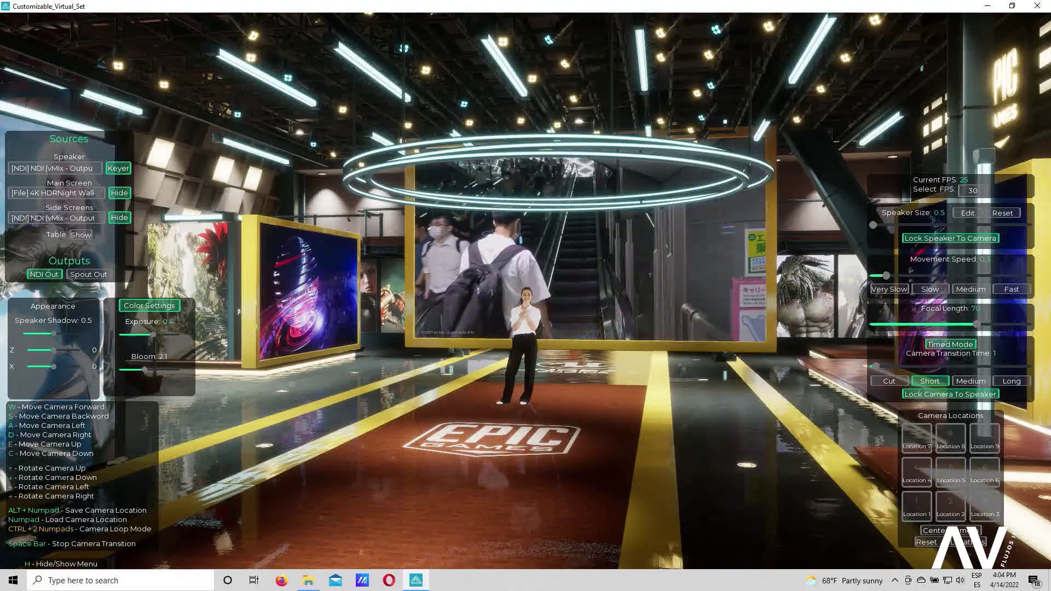
key(KP_1)
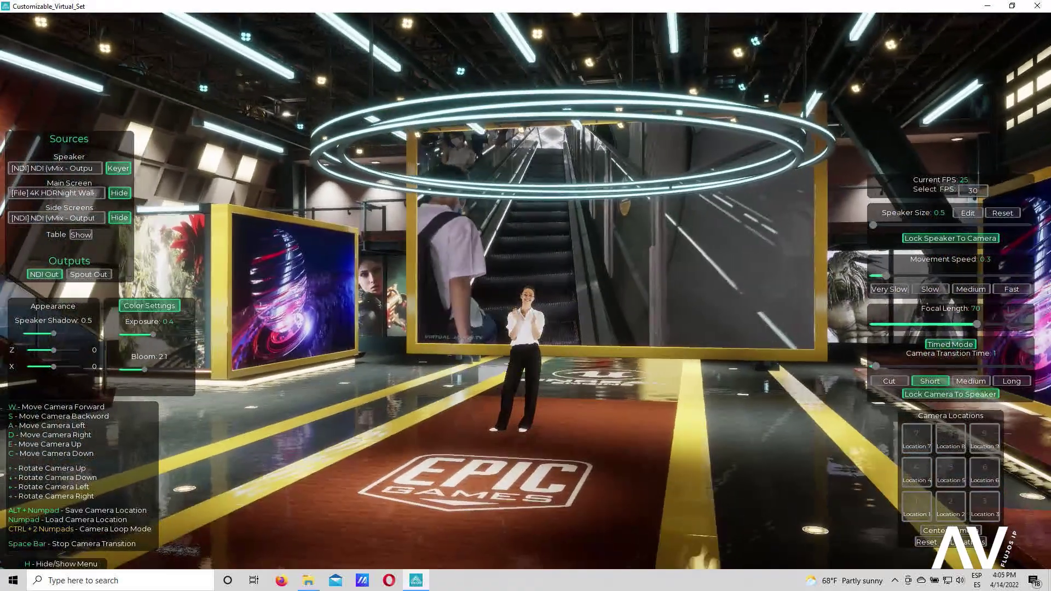
key(KP_2)
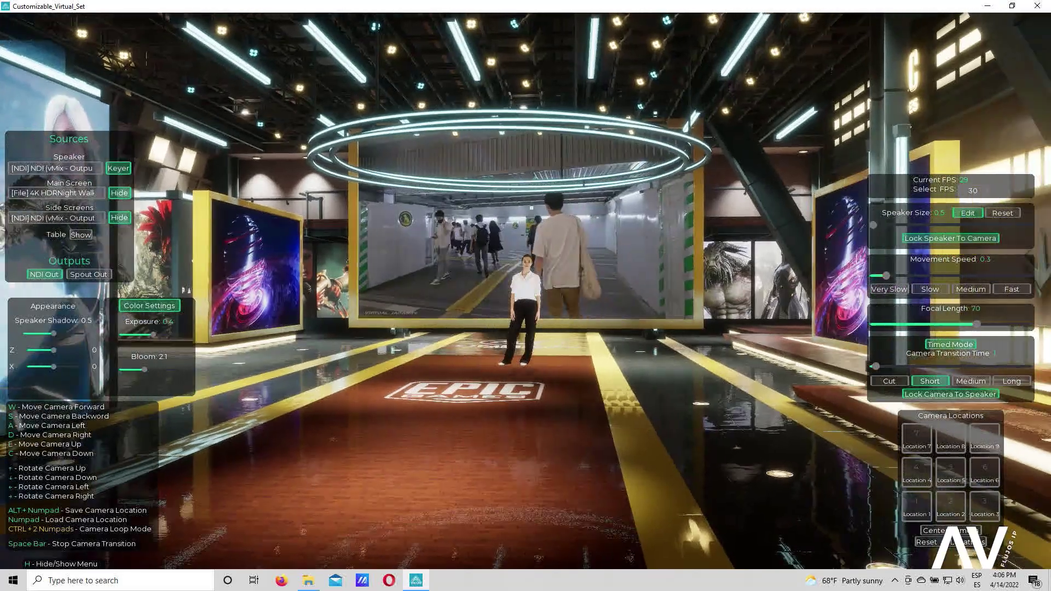
Orbit the camera around the presenter, then pull back to a wide shot showing more screens
key(a)
key(d)
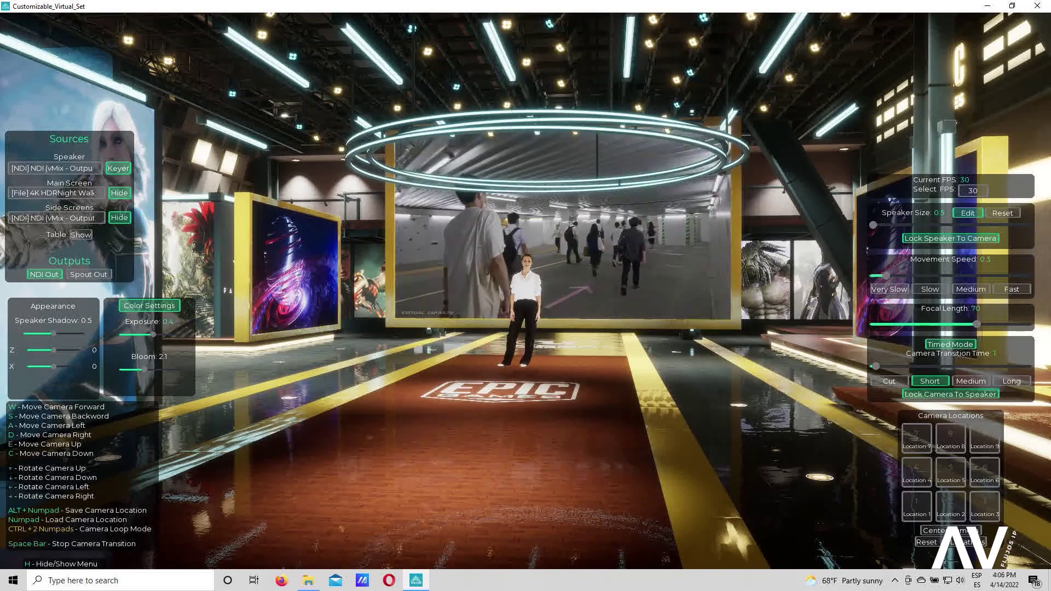
key(s)
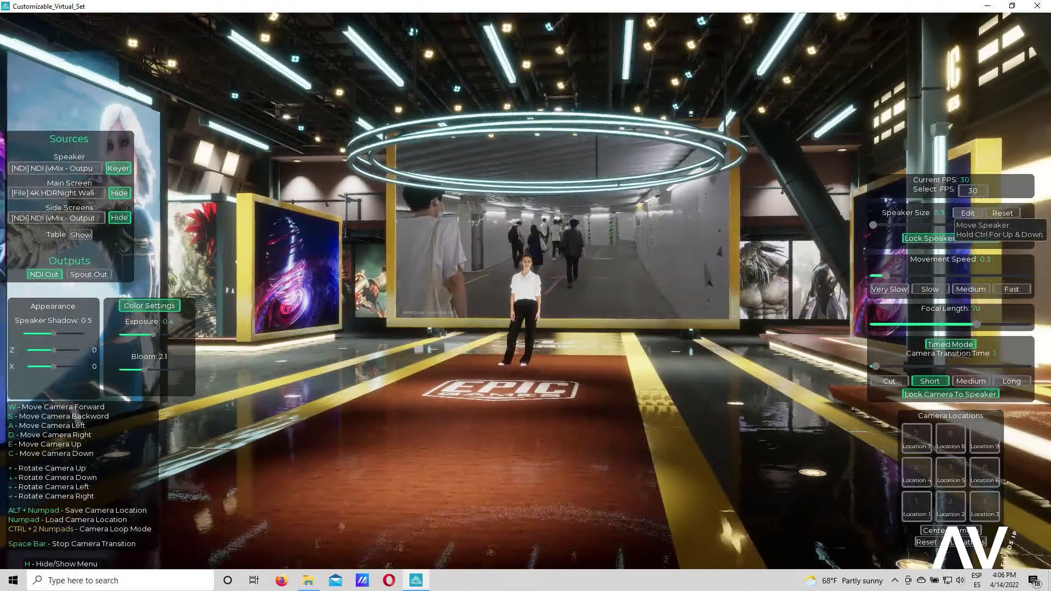
key(w)
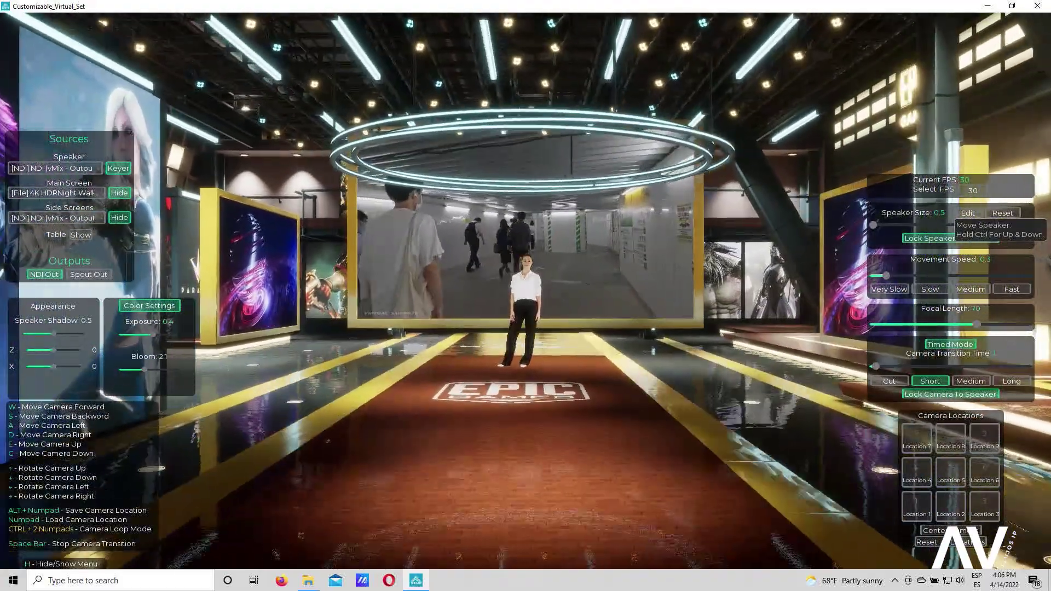
key(s)
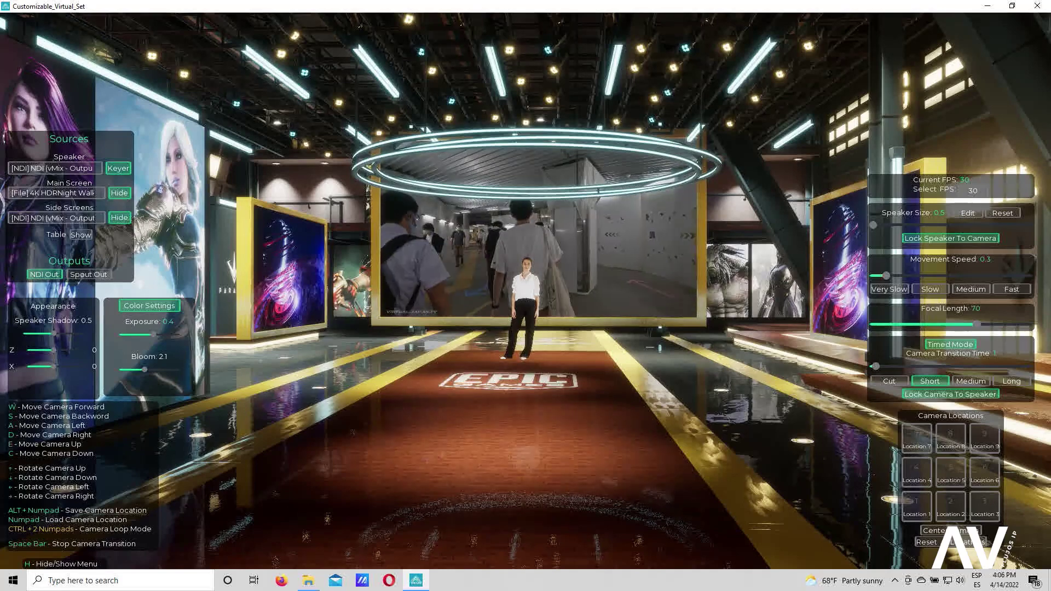
Set the Speaker Shadow slider to 0.4
drag(47, 333, 75, 333)
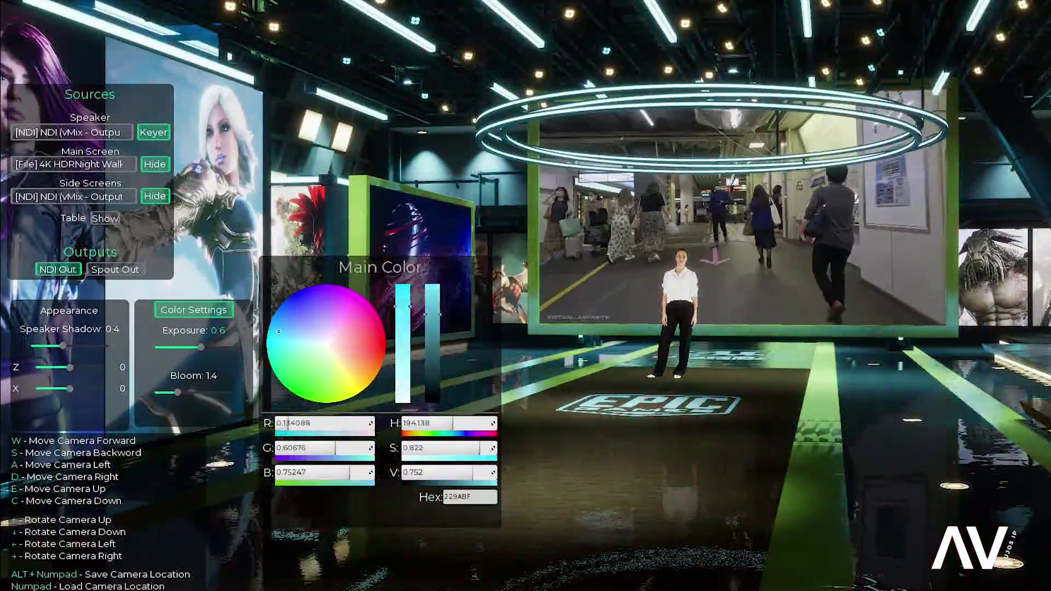
Shift the main colour from gold to orange-red, hex BF4623, and close the picker
click(354, 365)
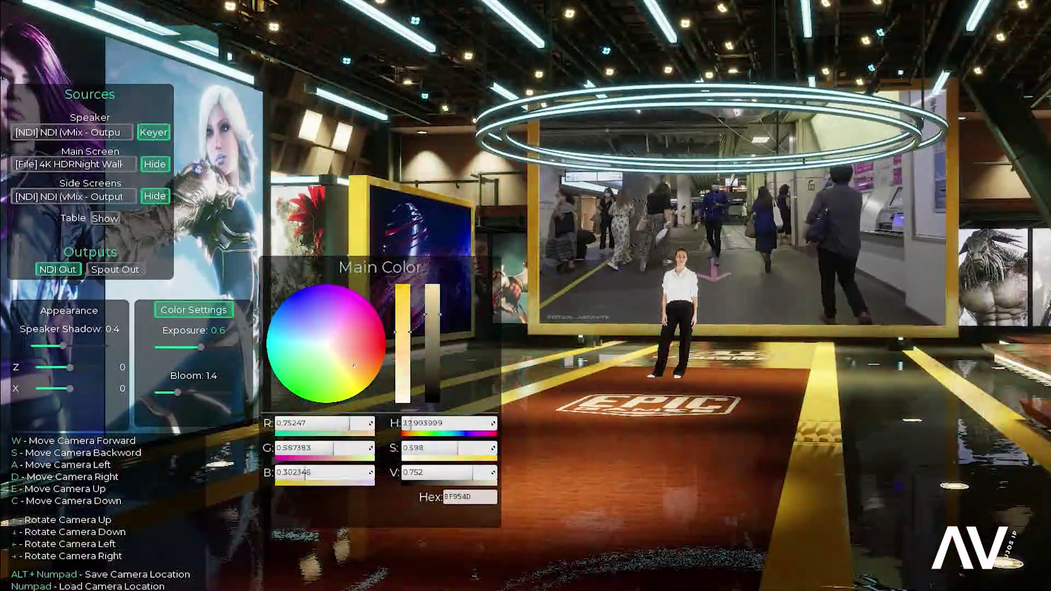
mouse_move(354, 323)
mouse_down()
mouse_move(334, 375)
mouse_move(340, 314)
mouse_move(317, 375)
mouse_move(373, 355)
mouse_up()
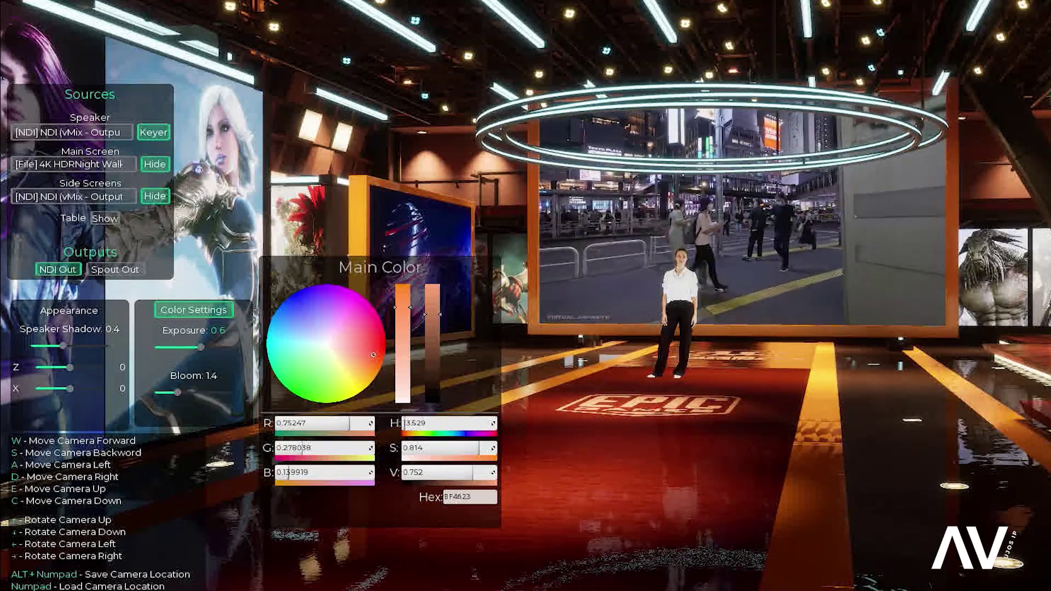
key(Right)
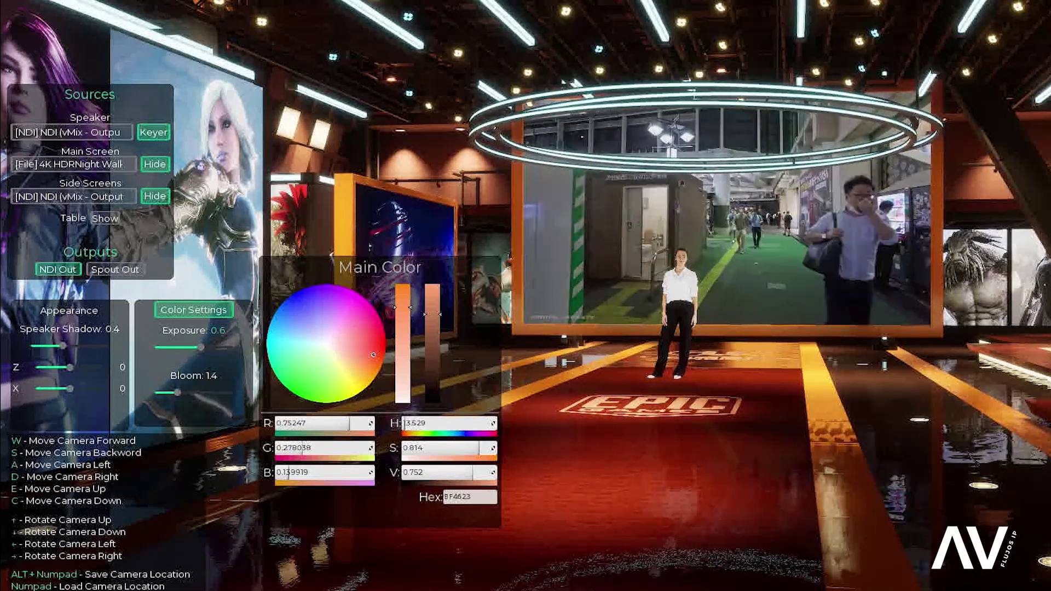
click(193, 309)
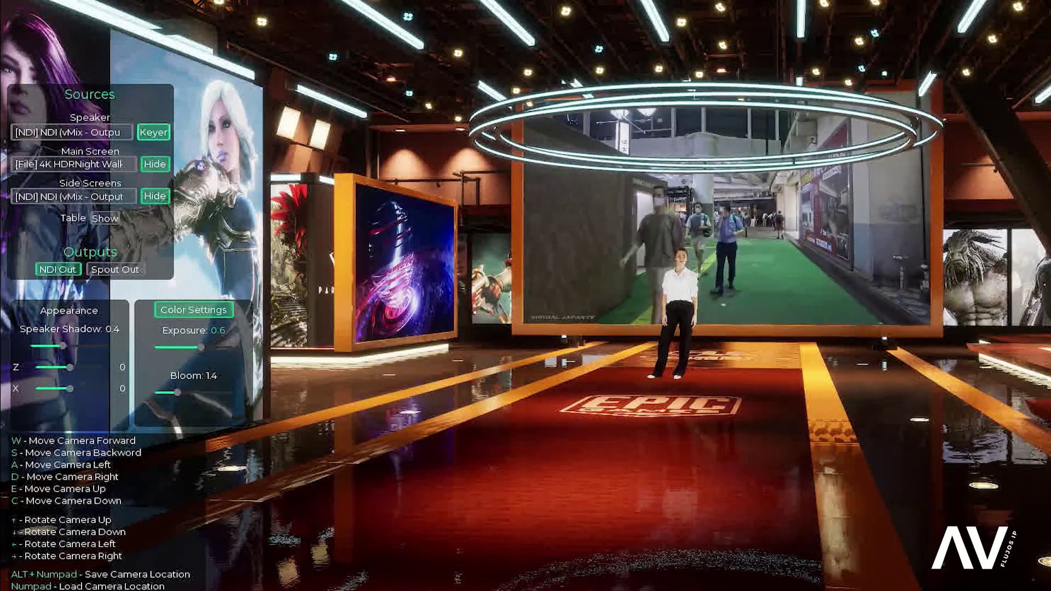
Uncheck Enable on the presenter keyer's Chroma tab and bring up the Key Color chooser
click(153, 132)
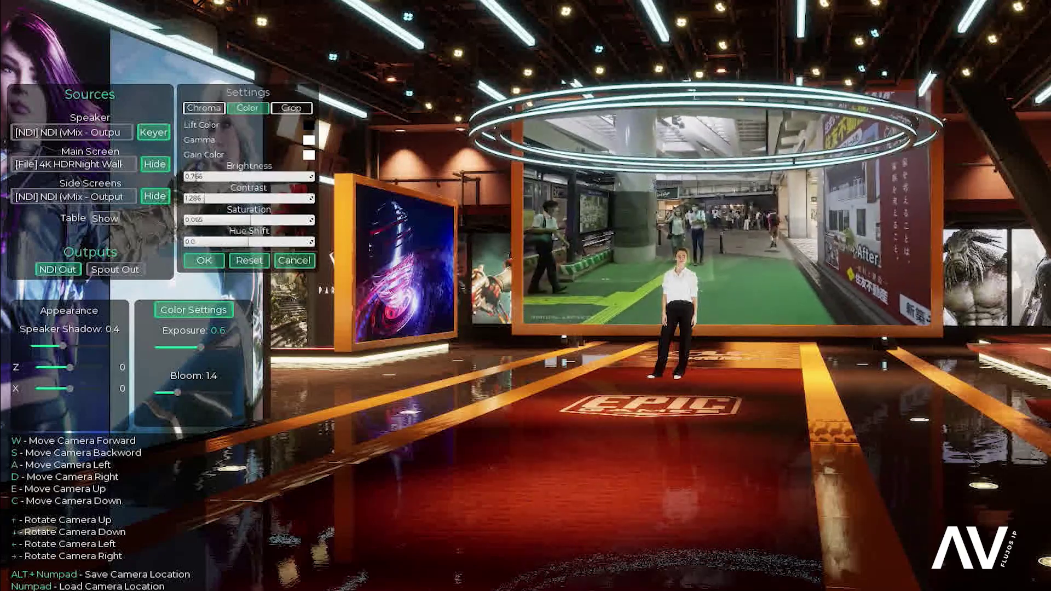
click(204, 108)
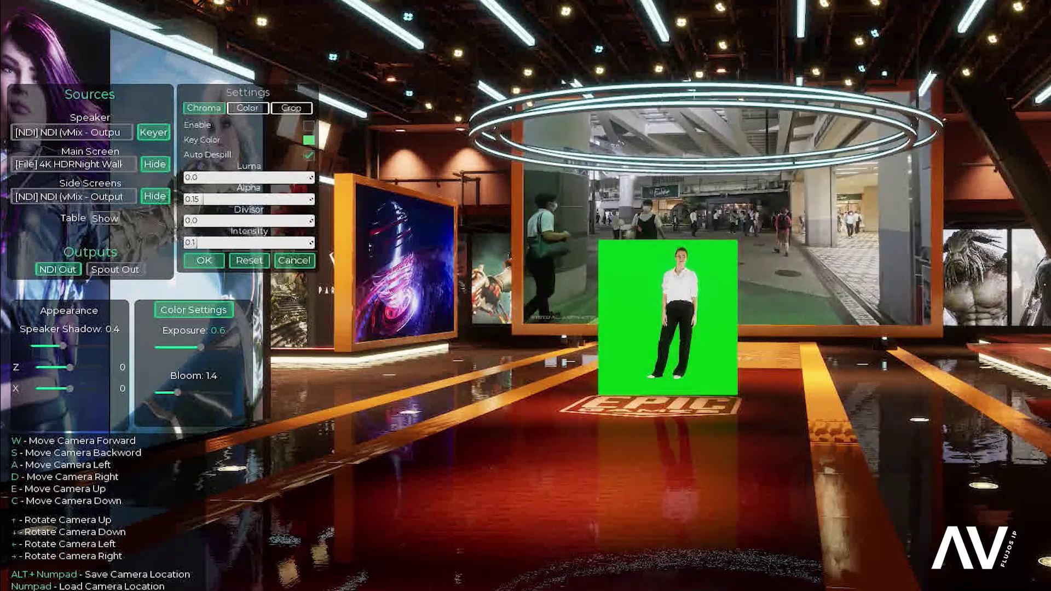
click(308, 125)
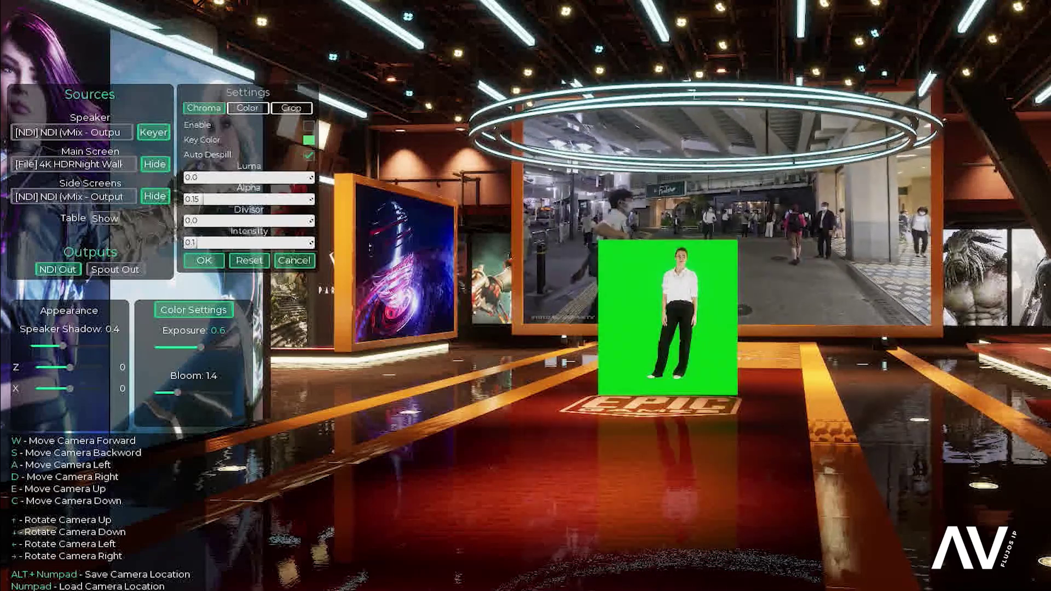
click(309, 139)
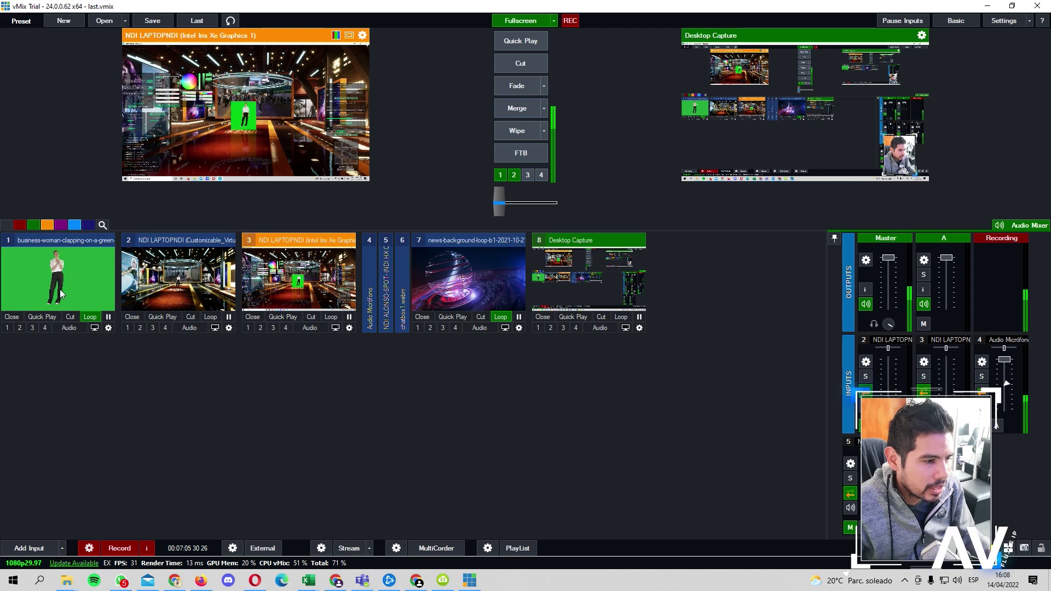
Load the green-screen businesswoman clip into vMix preview
click(74, 268)
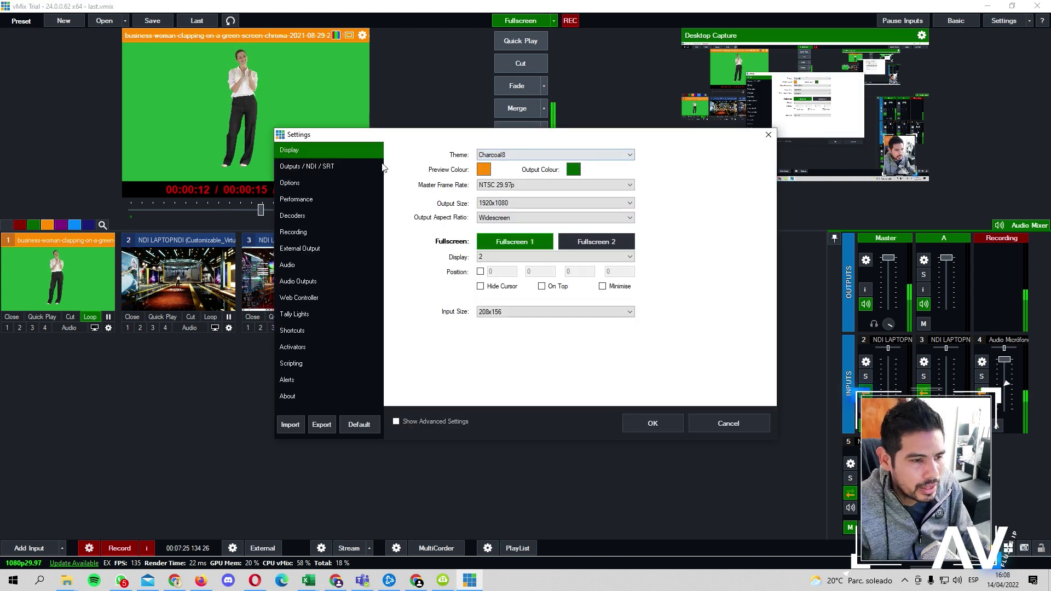
Check NDI output 2's alpha channel, keep it at None, and cancel the settings
click(307, 167)
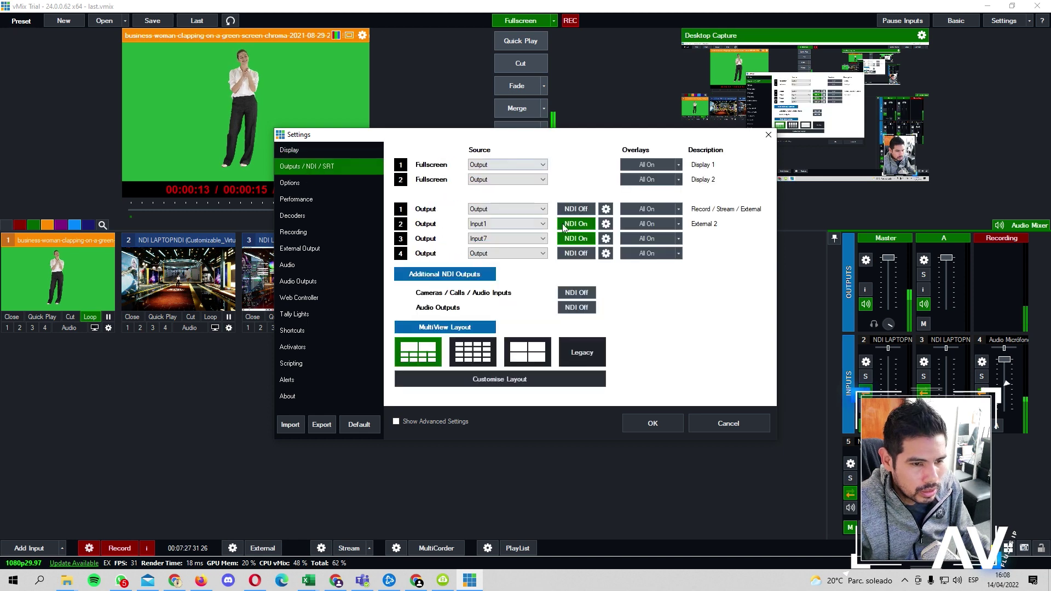
click(606, 224)
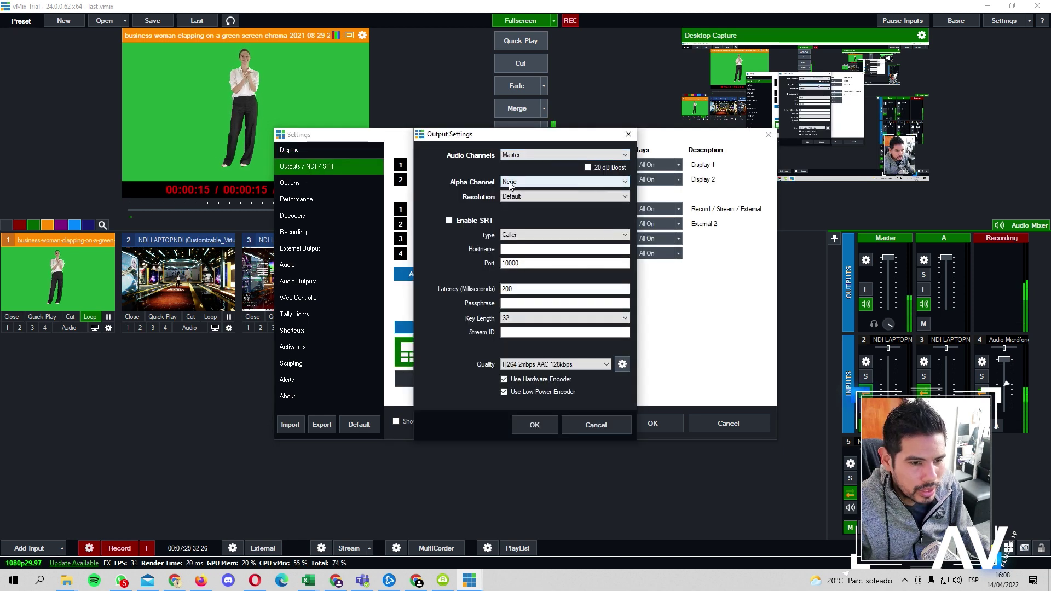
click(589, 186)
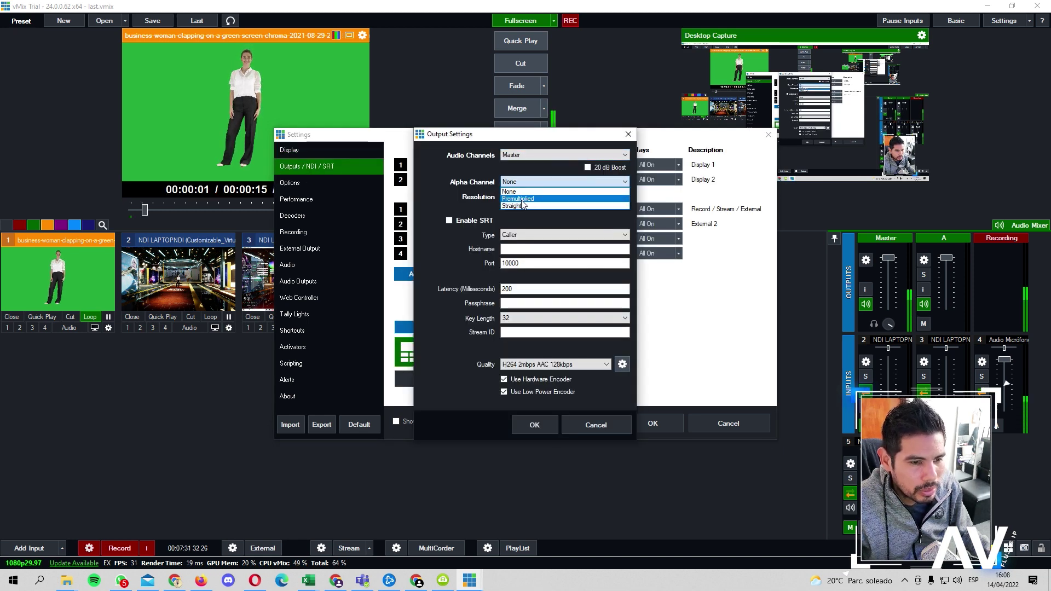
click(573, 423)
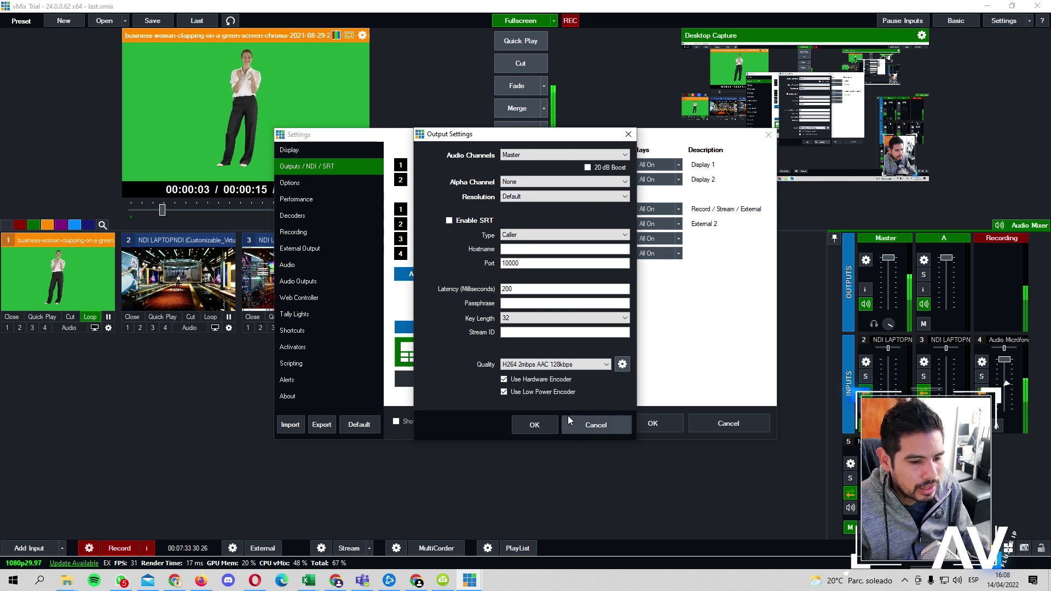
click(710, 422)
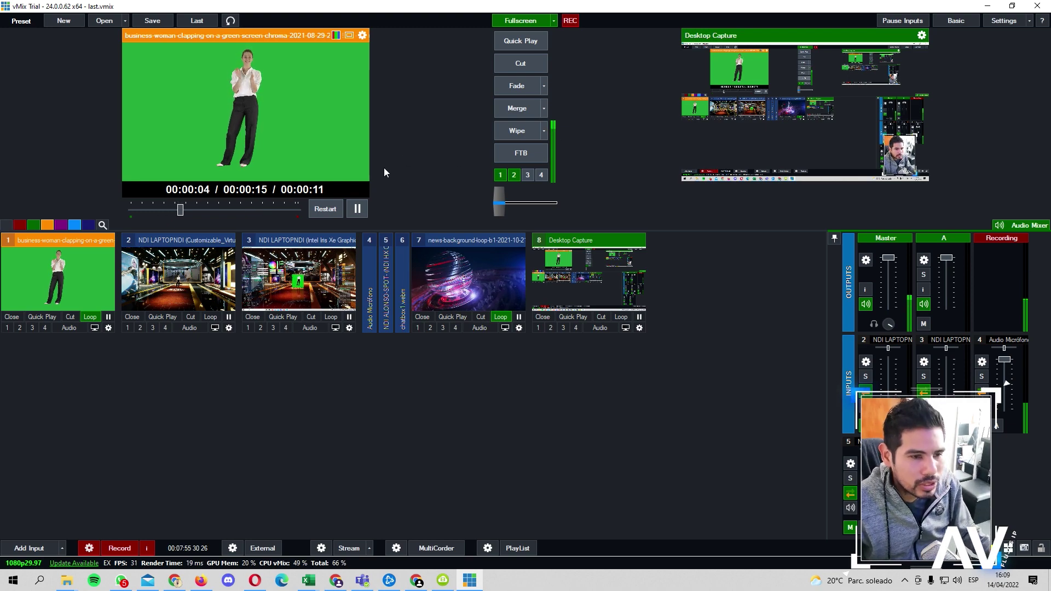
Preview the laptop's NDI input 3 and cut it live to the program output
click(299, 276)
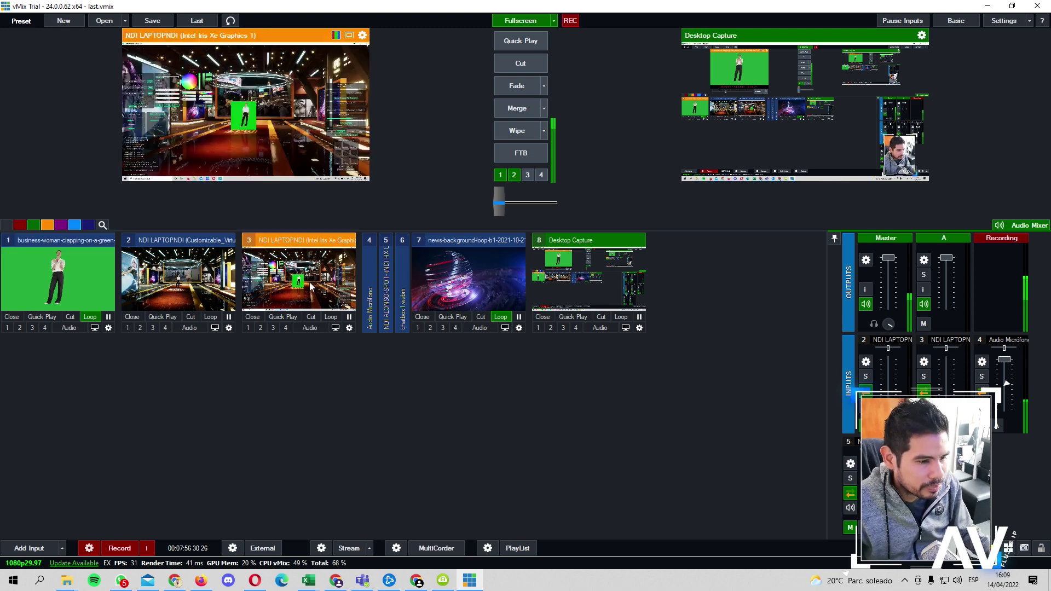
click(519, 64)
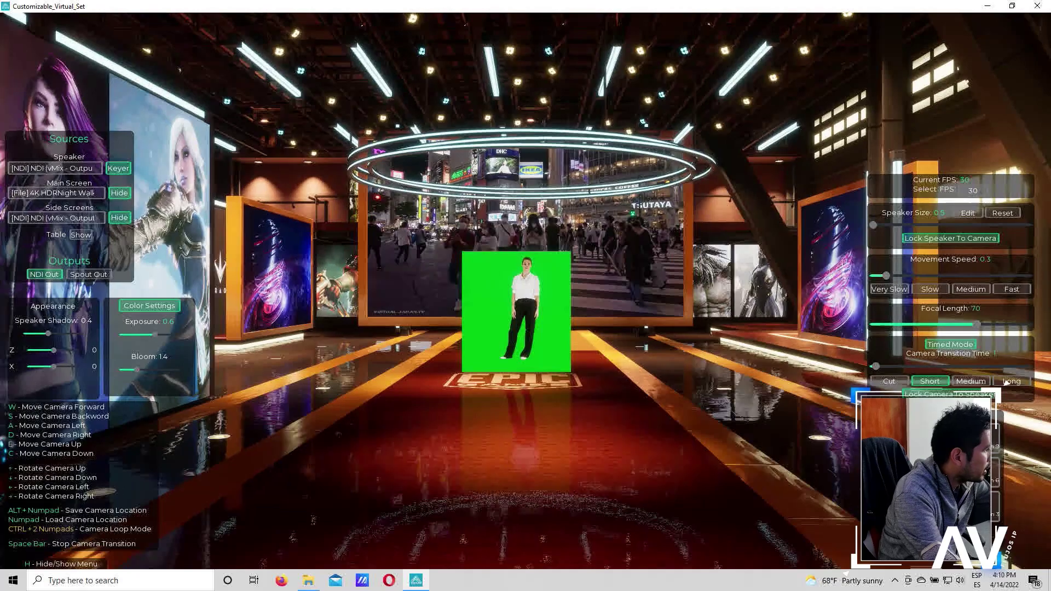
Enable the Chroma keyer on the Speaker source so the green backdrop disappears
click(149, 306)
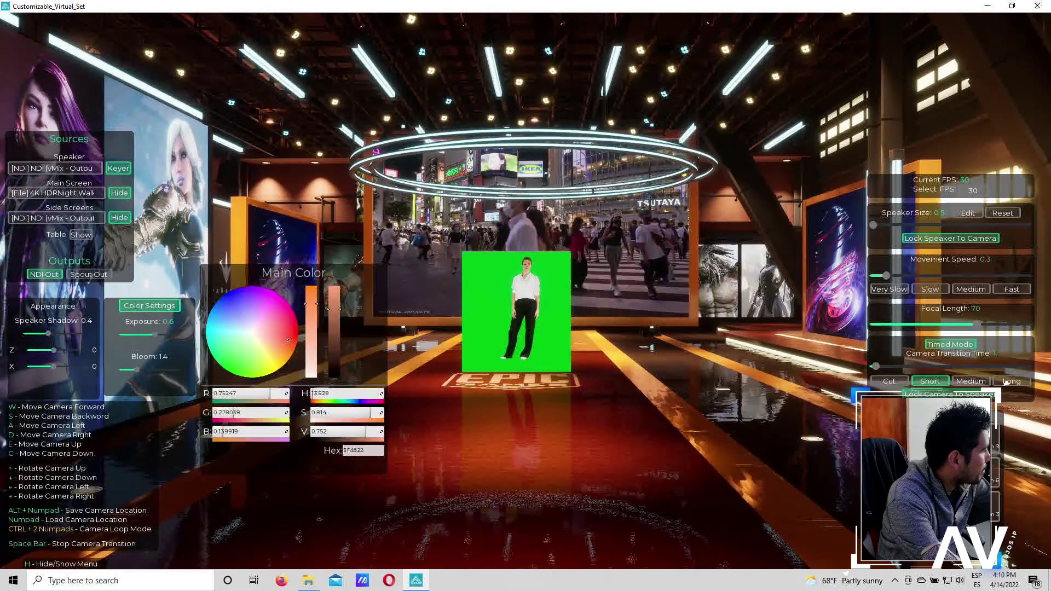
click(119, 168)
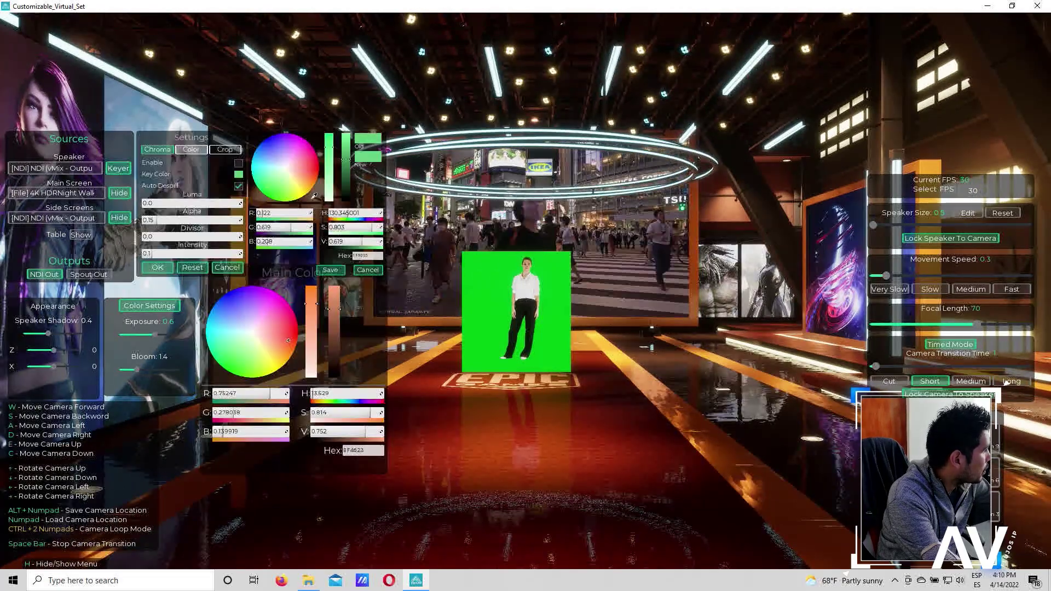
click(238, 162)
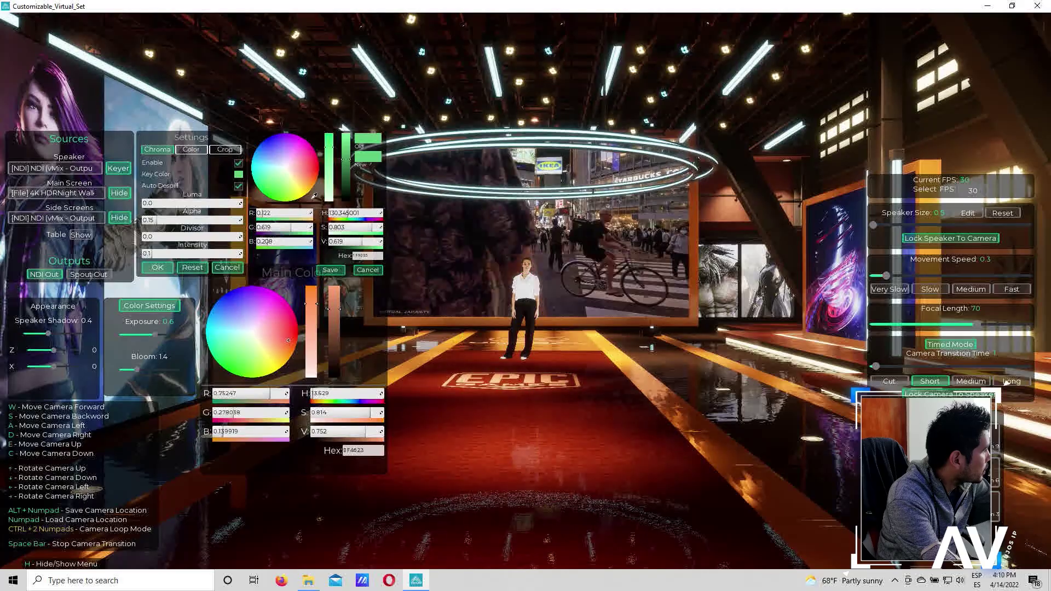
click(118, 168)
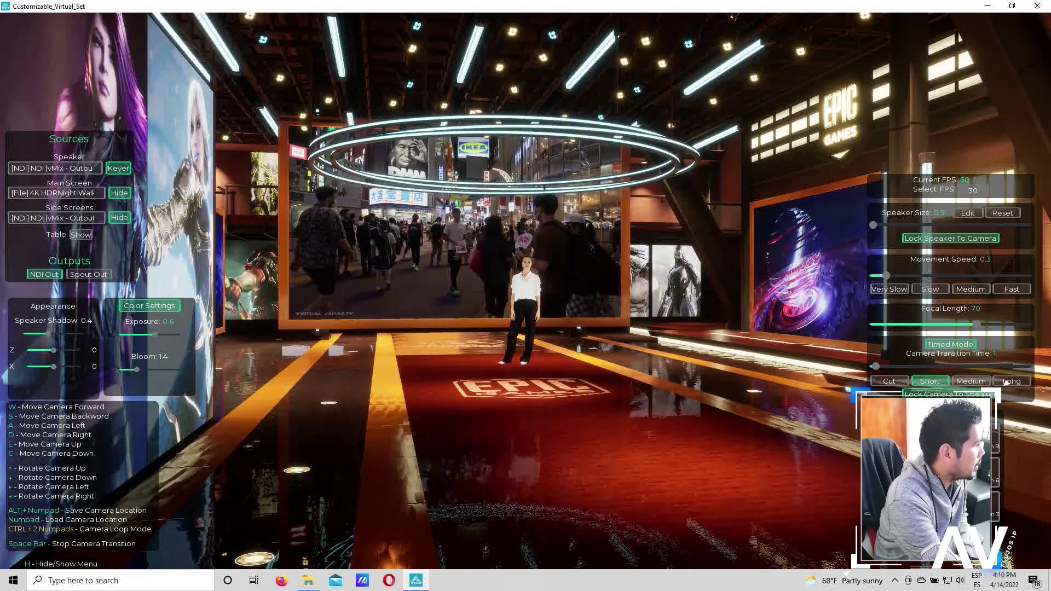
click(54, 218)
click(66, 290)
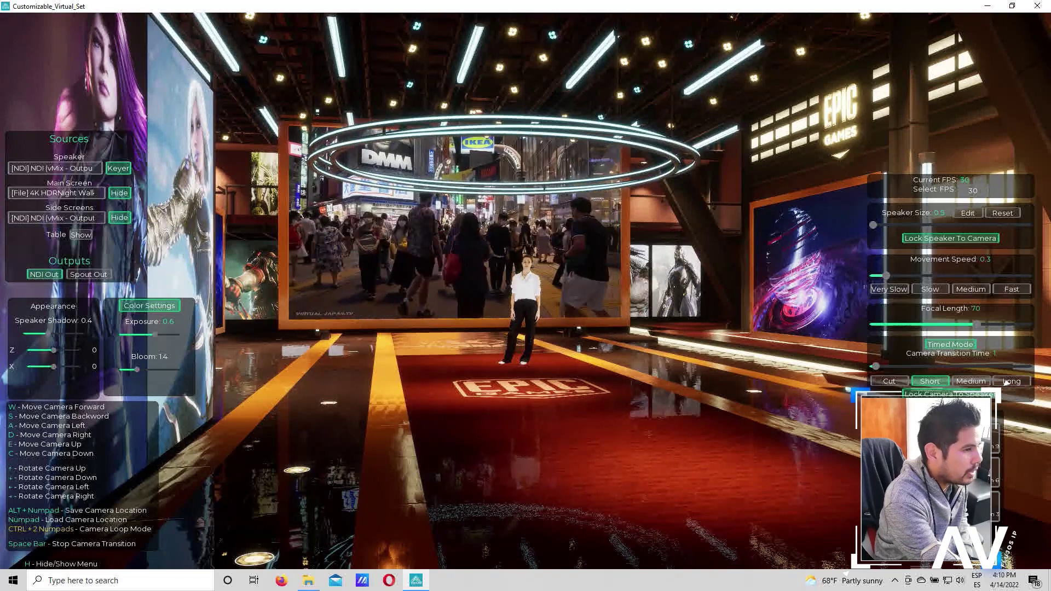
click(95, 218)
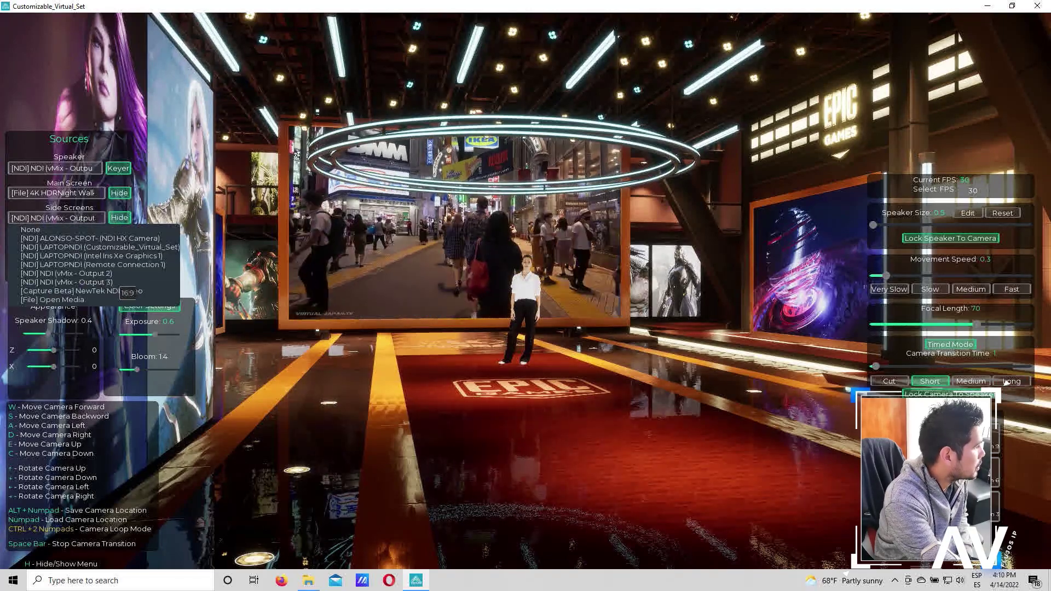
click(66, 282)
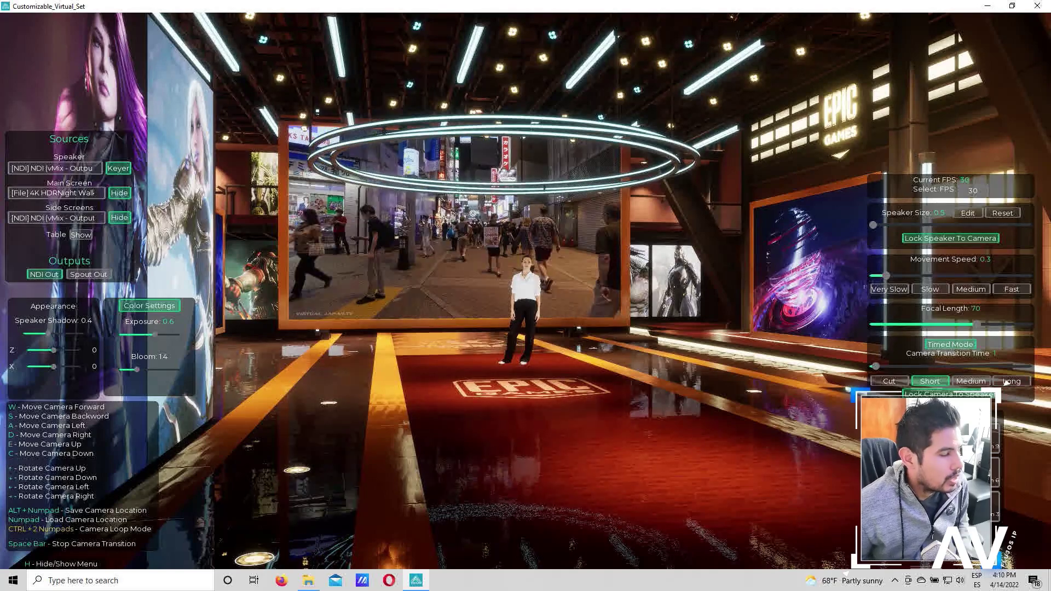
key(s)
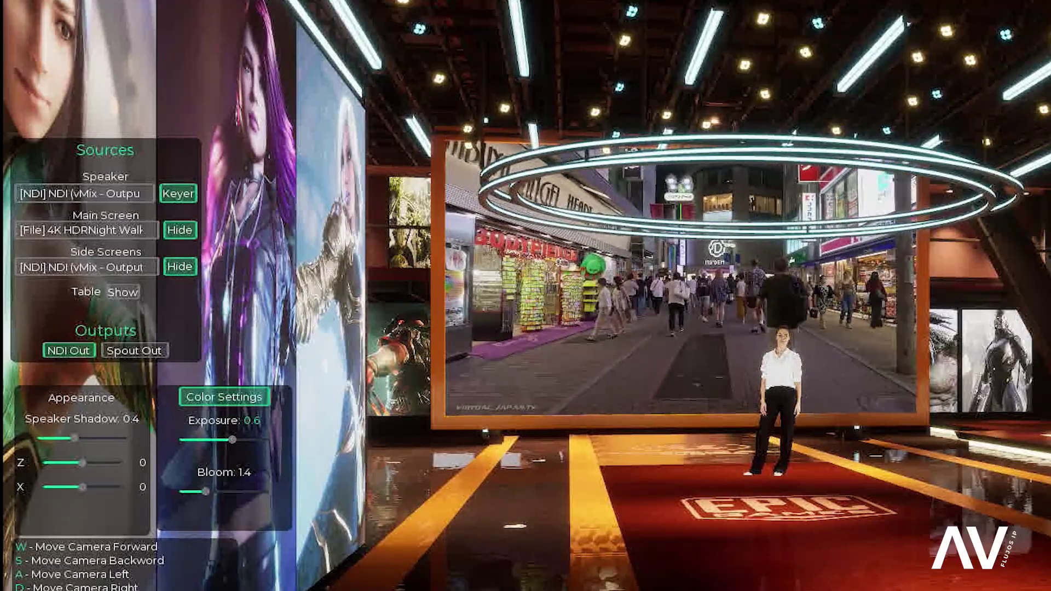
Move the virtual camera slightly forward toward the keyed presenter
key(w)
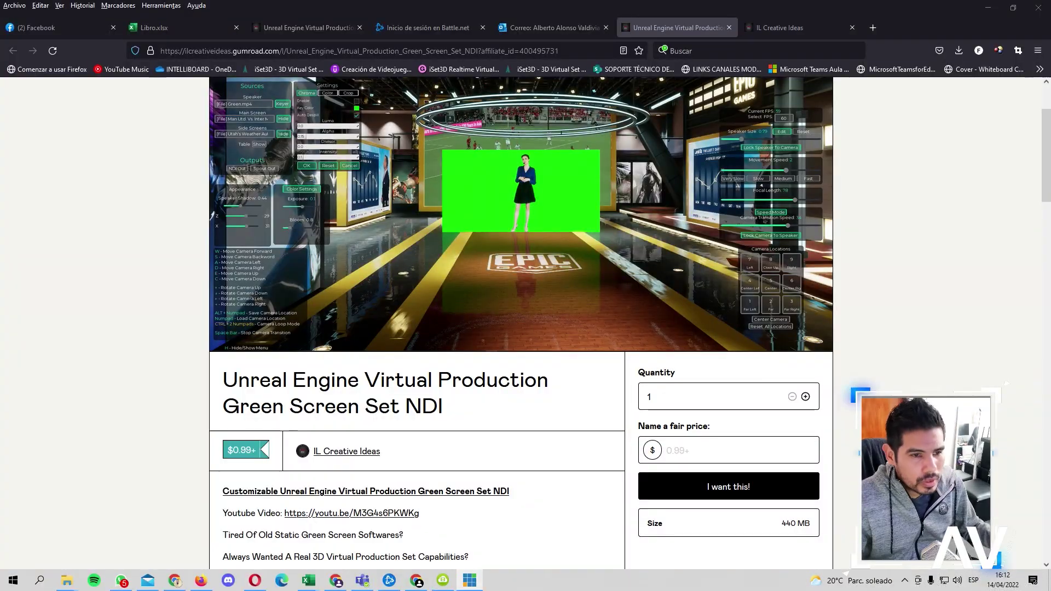
Scroll through the NDI green screen set's description and screenshots, ending at the 440 MB price section
click(575, 48)
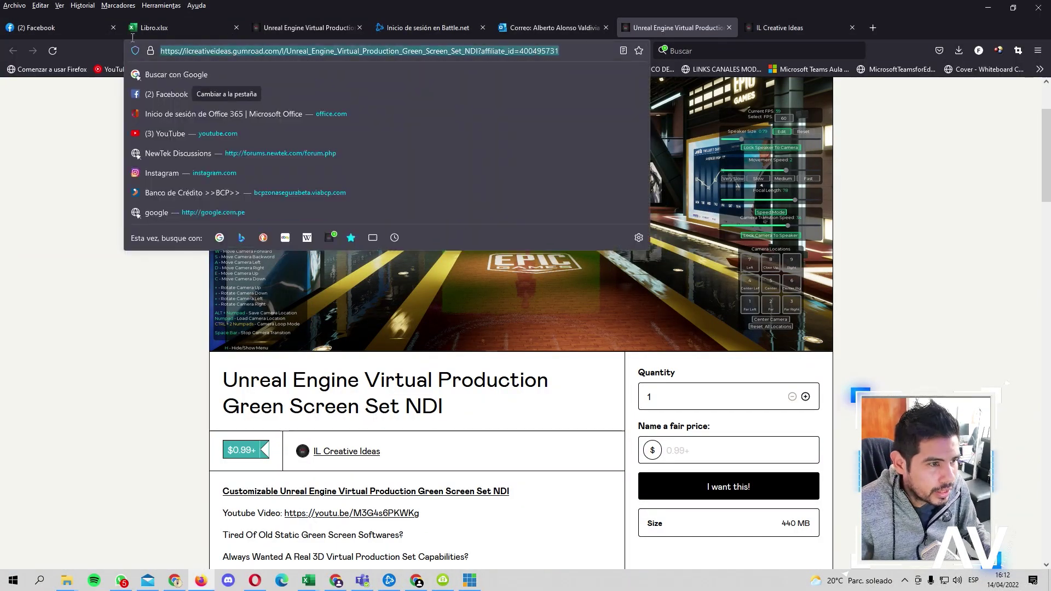
click(80, 214)
scroll(498, 363, up, 2)
scroll(476, 350, down, 3)
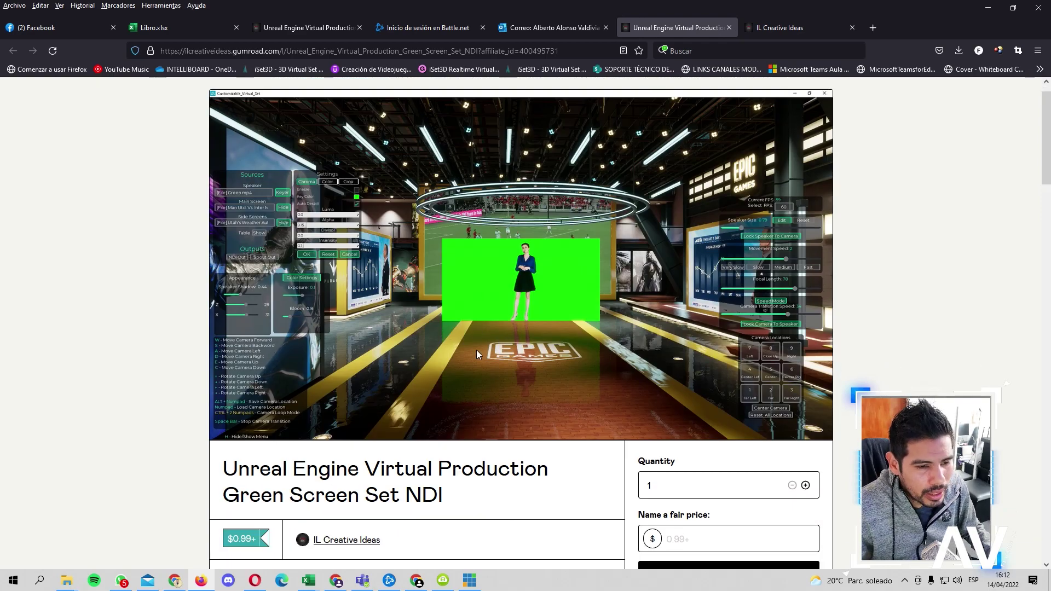
scroll(476, 354, down, 2)
scroll(477, 354, up, 5)
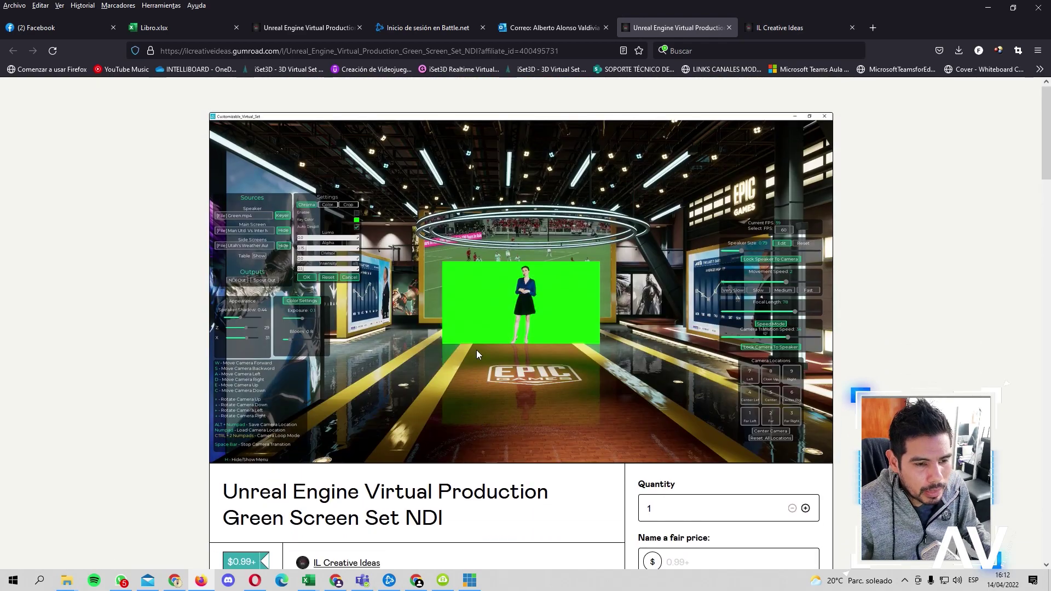
scroll(477, 353, down, 9)
scroll(477, 353, up, 9)
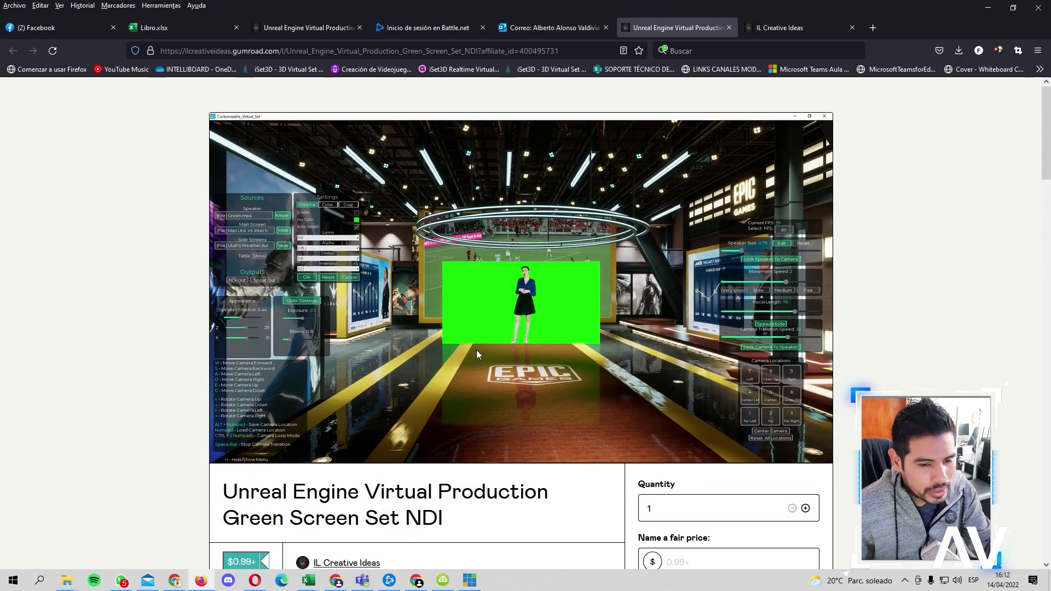
scroll(604, 413, down, 4)
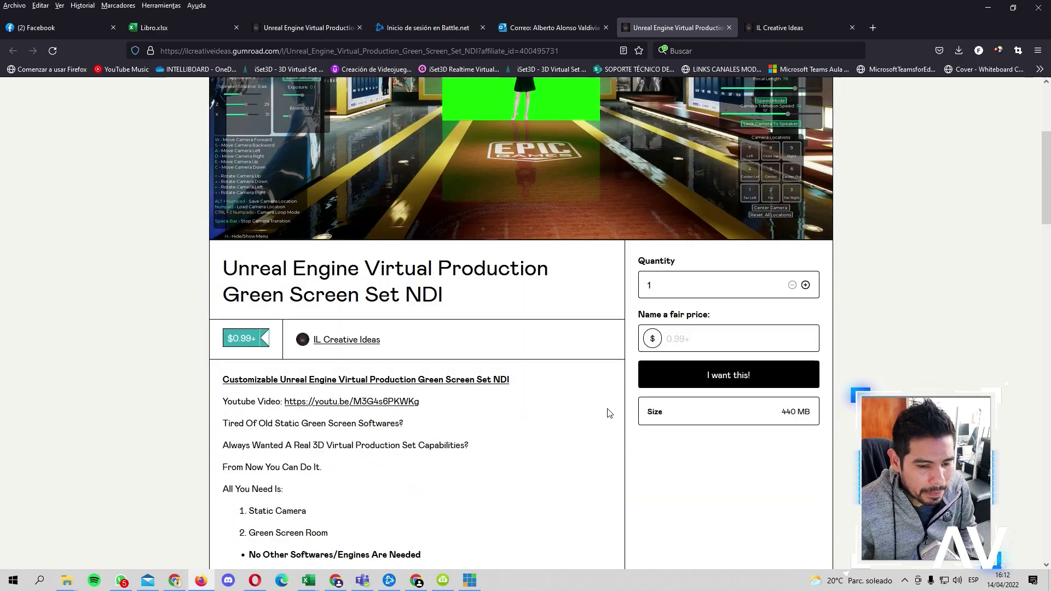
scroll(606, 412, up, 4)
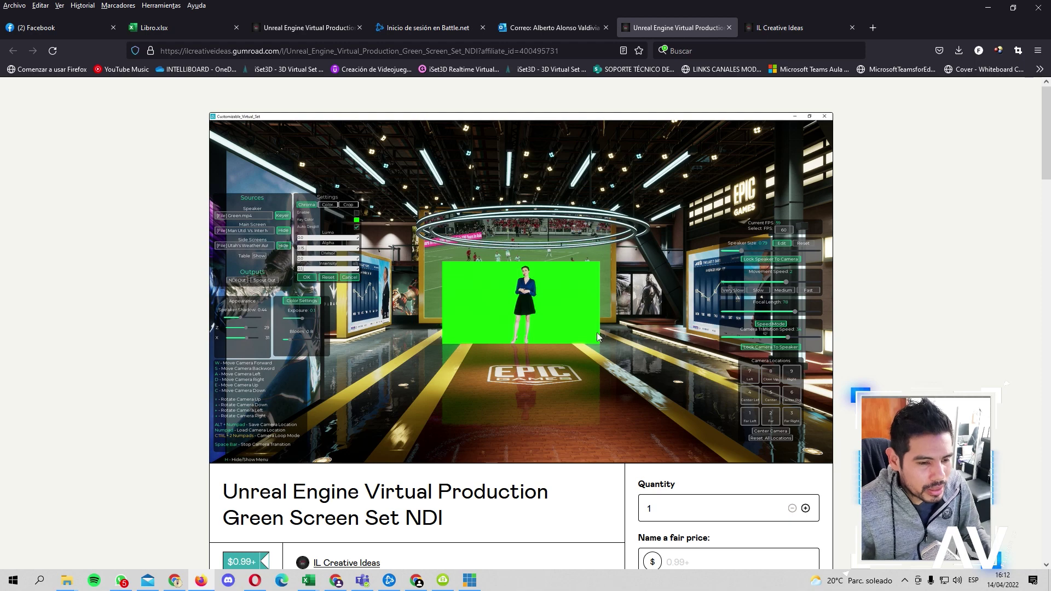
scroll(615, 337, down, 1)
scroll(615, 339, up, 1)
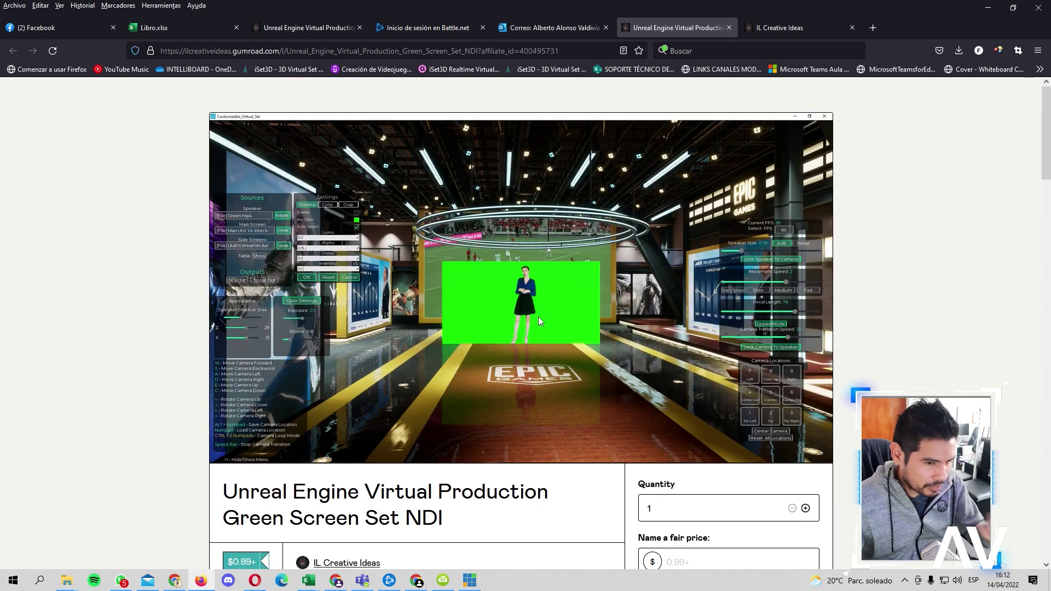
scroll(449, 302, down, 1)
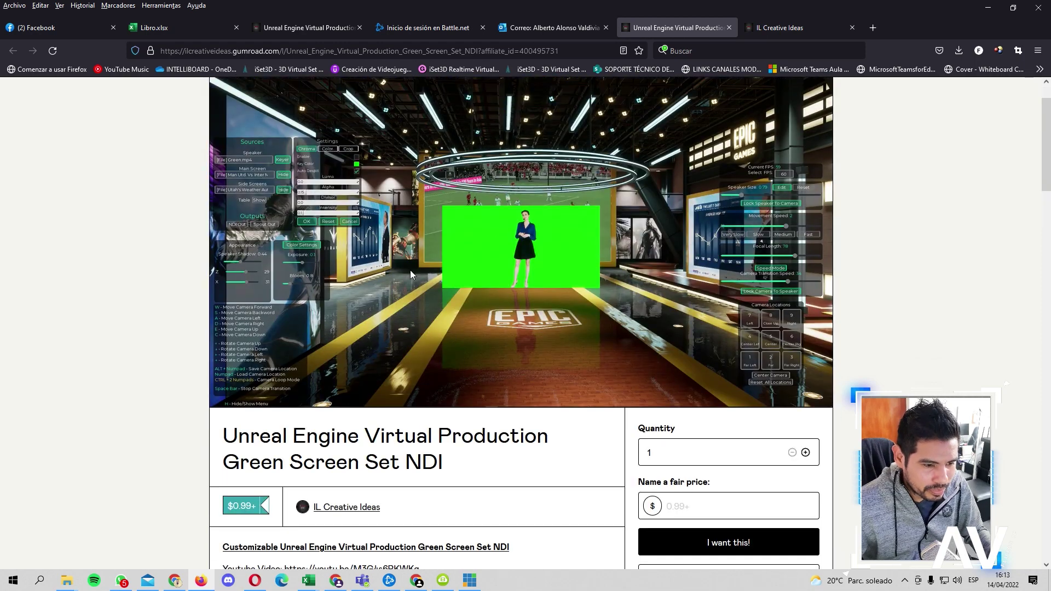
scroll(410, 273, down, 20)
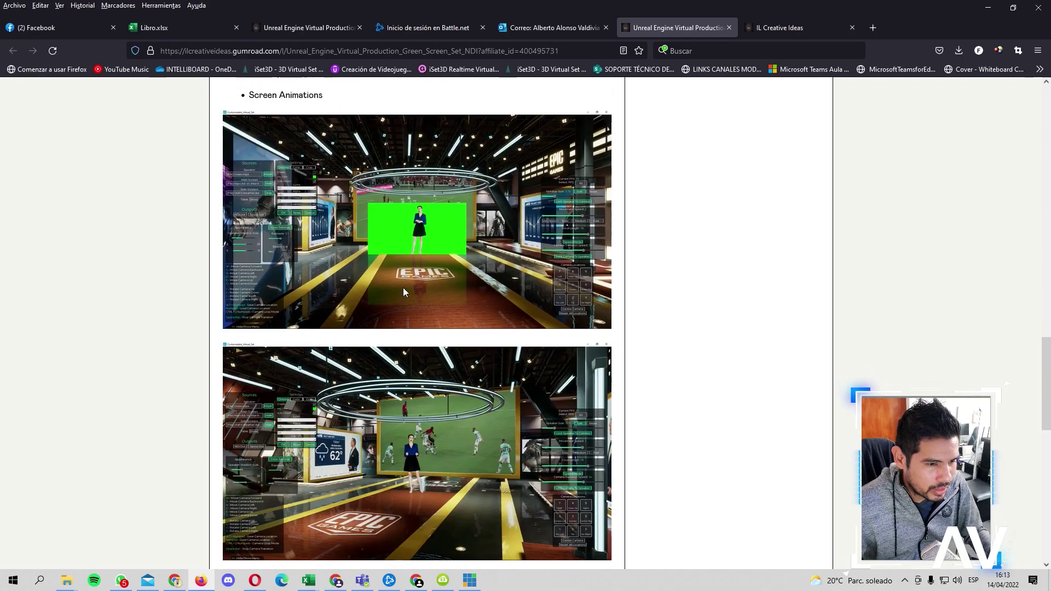
scroll(403, 288, up, 20)
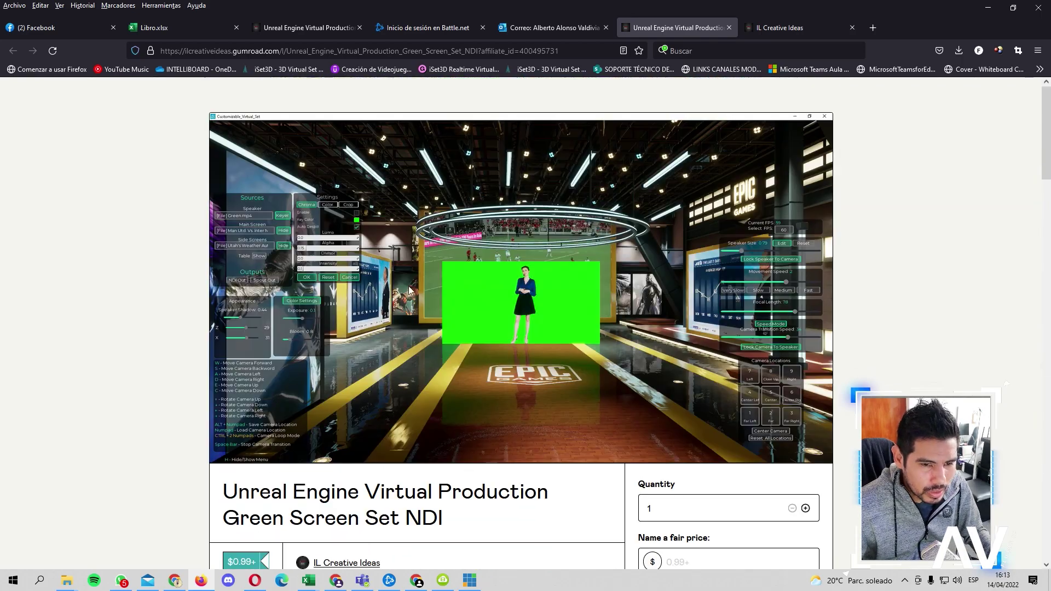
scroll(410, 290, down, 4)
Enter a fair price of 1, review the US$1 checkout, then close it
click(676, 339)
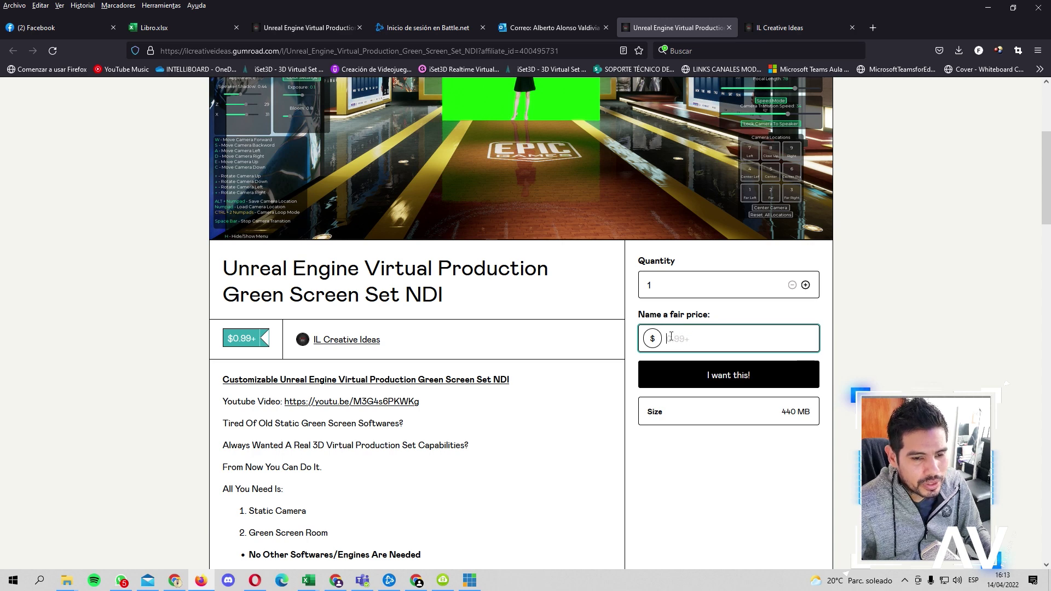
text(1)
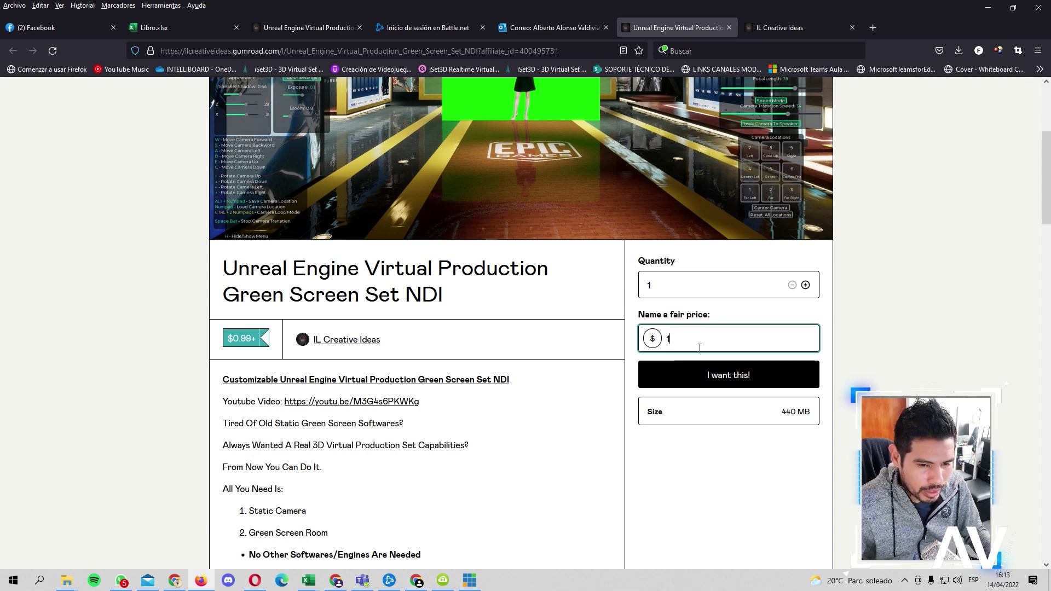
click(736, 382)
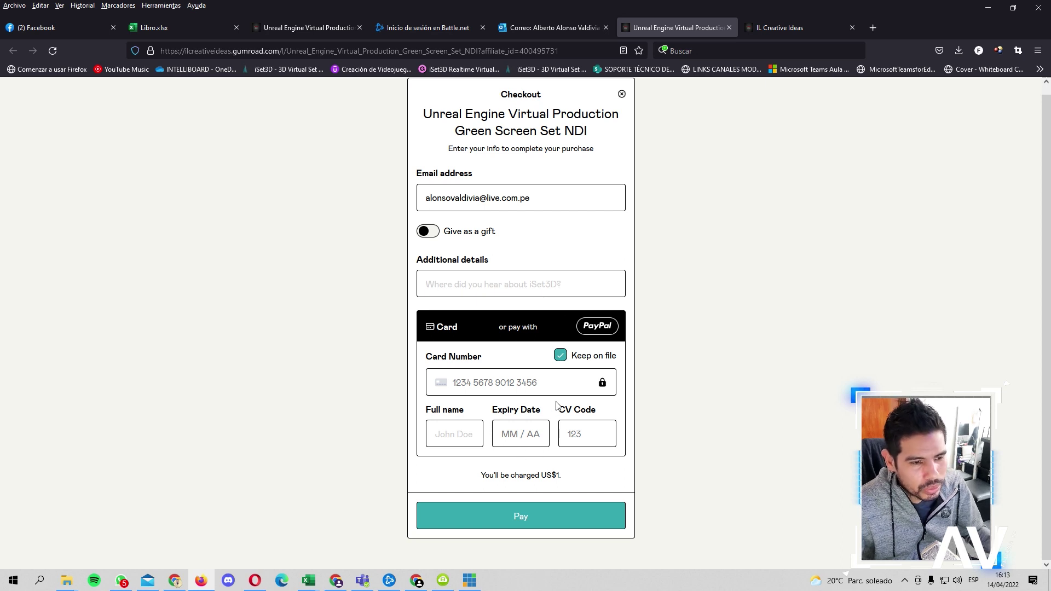
scroll(557, 406, up, 1)
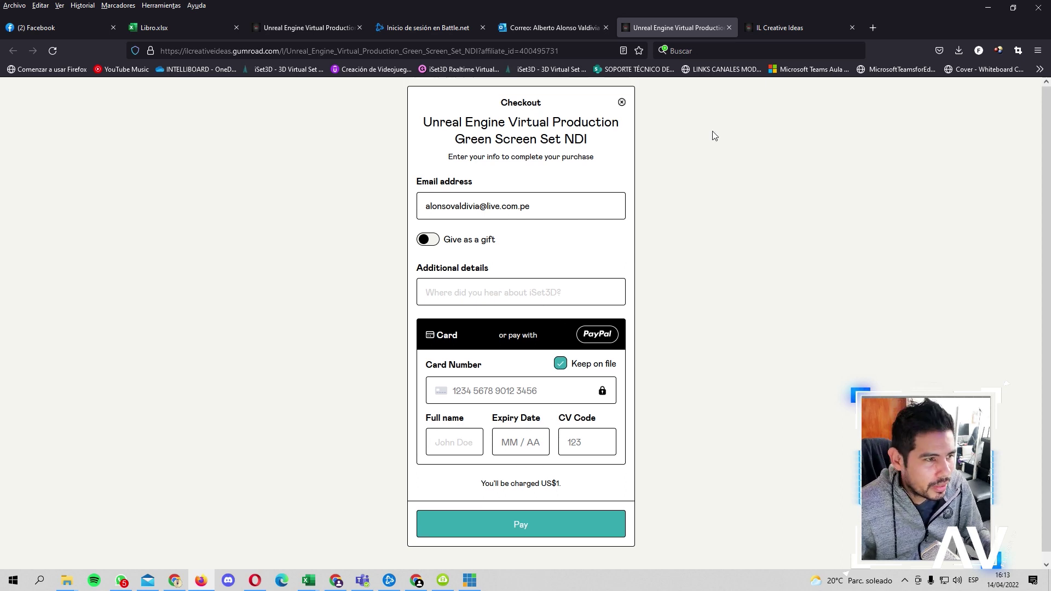
click(623, 103)
scroll(581, 189, down, 3)
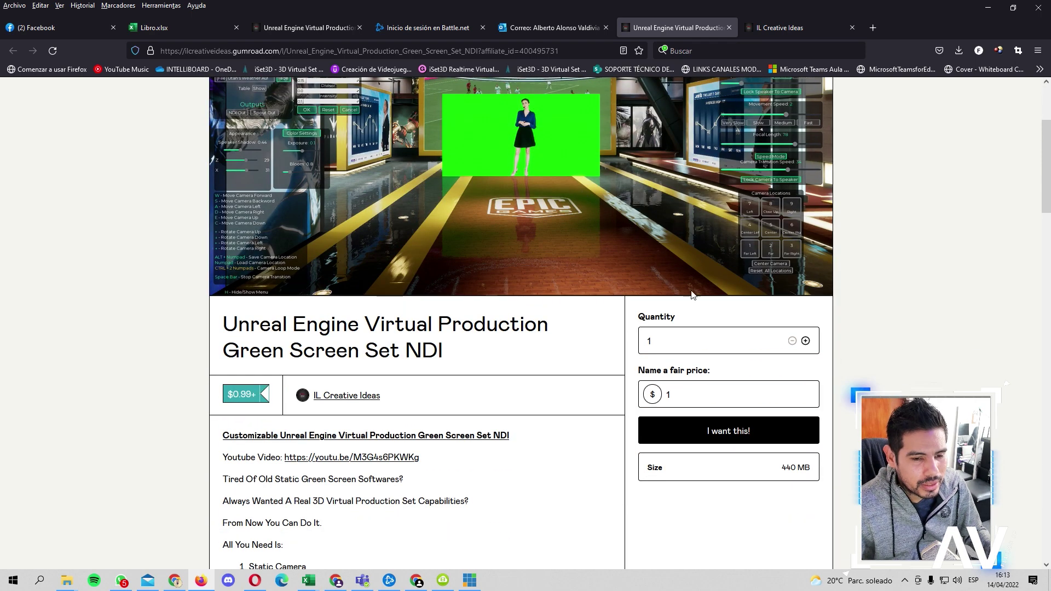
scroll(475, 226, up, 3)
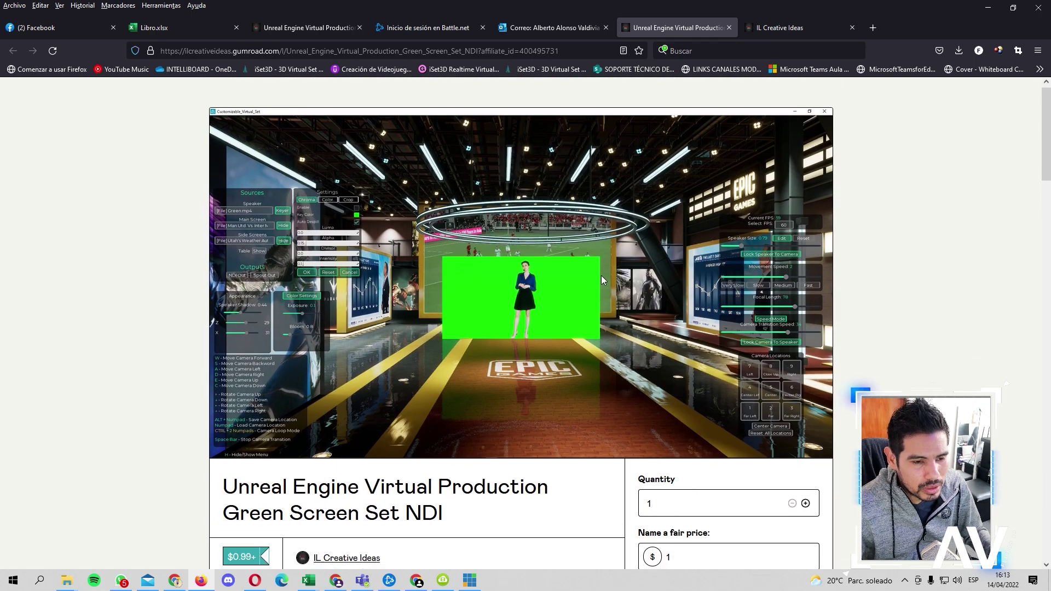
scroll(601, 279, down, 2)
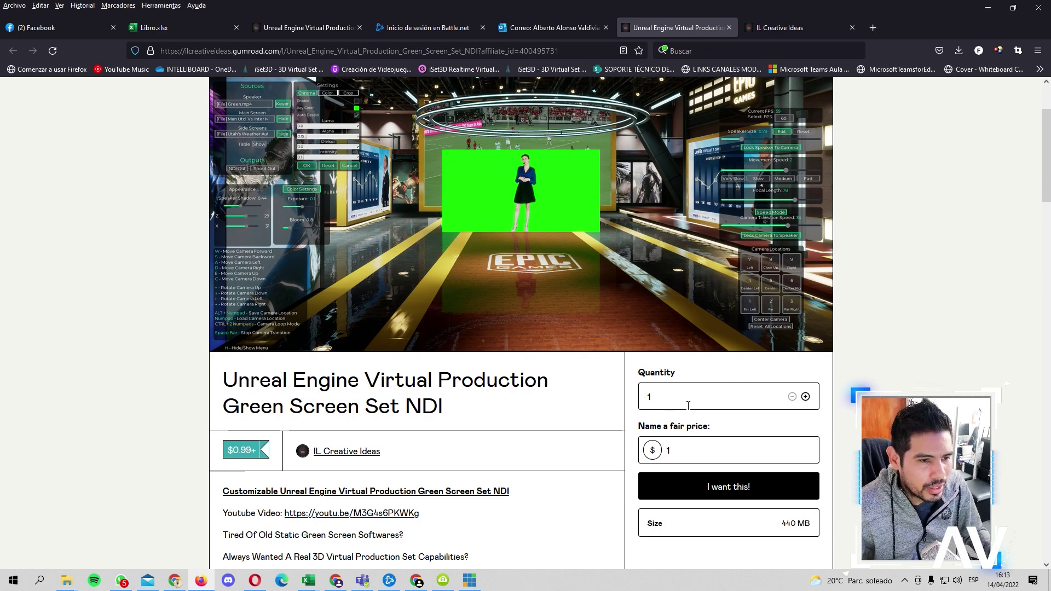
scroll(689, 405, up, 2)
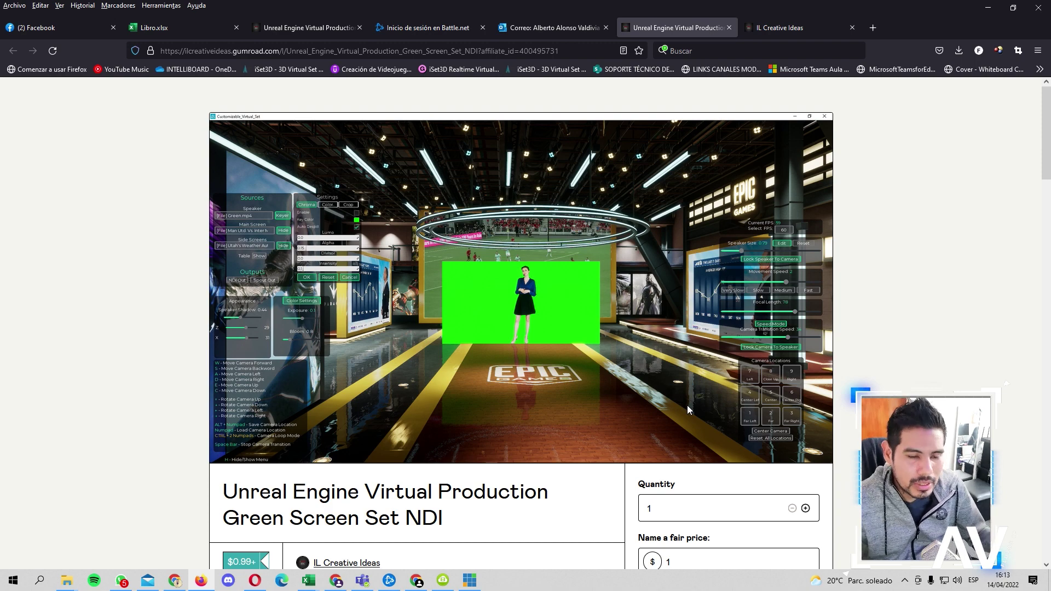
scroll(618, 456, down, 3)
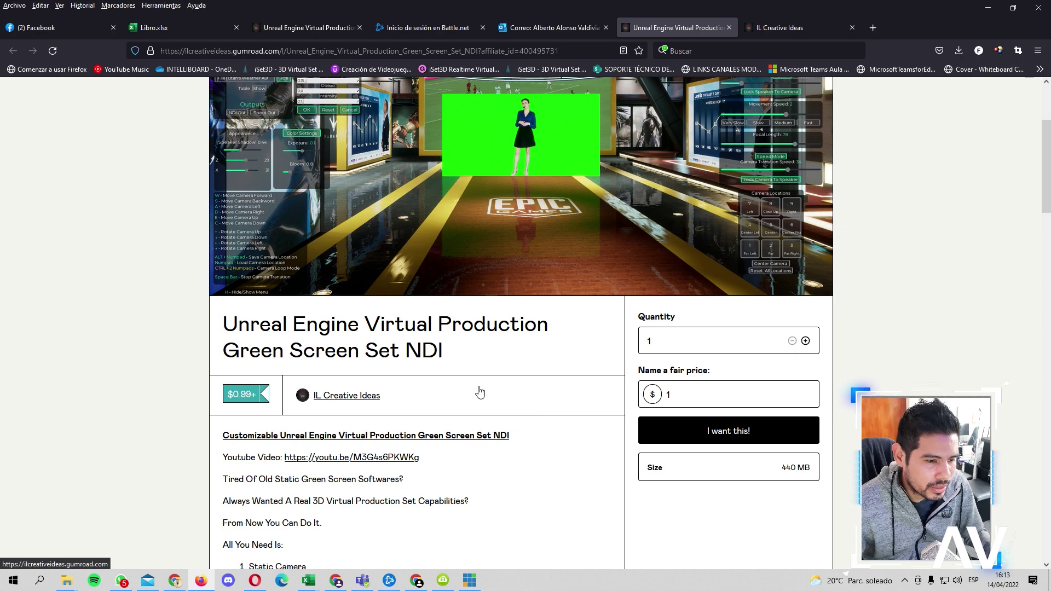
scroll(342, 421, down, 2)
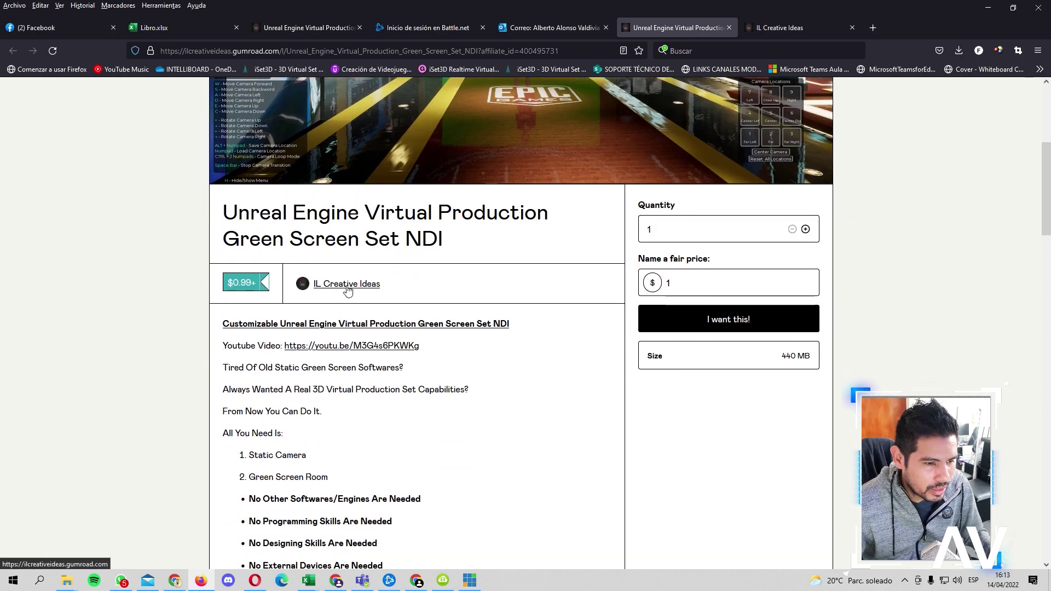
Browse the IL Creative Ideas store in a new tab and open the $299-a-year iSet3D Realtime Virtual Set Software 01 product
click(347, 287)
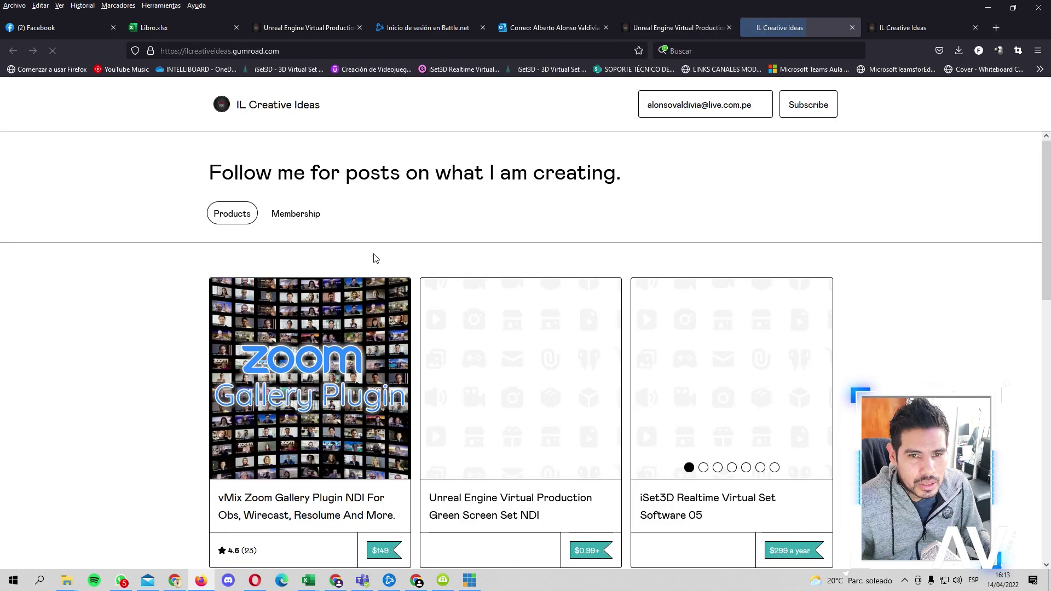
scroll(546, 280, down, 2)
scroll(545, 280, down, 2)
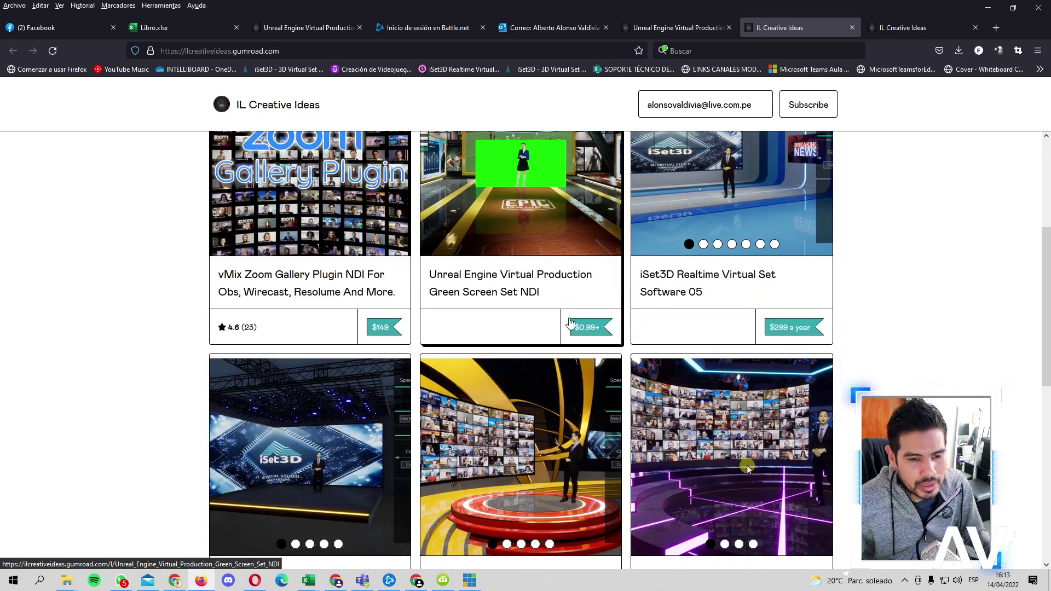
scroll(570, 324, down, 3)
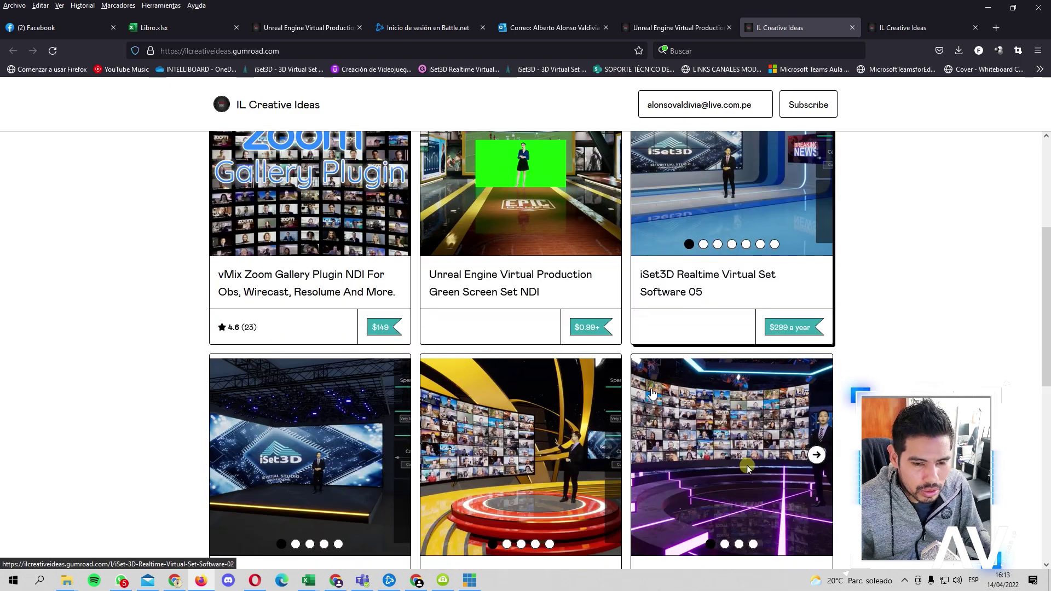
scroll(465, 328, down, 3)
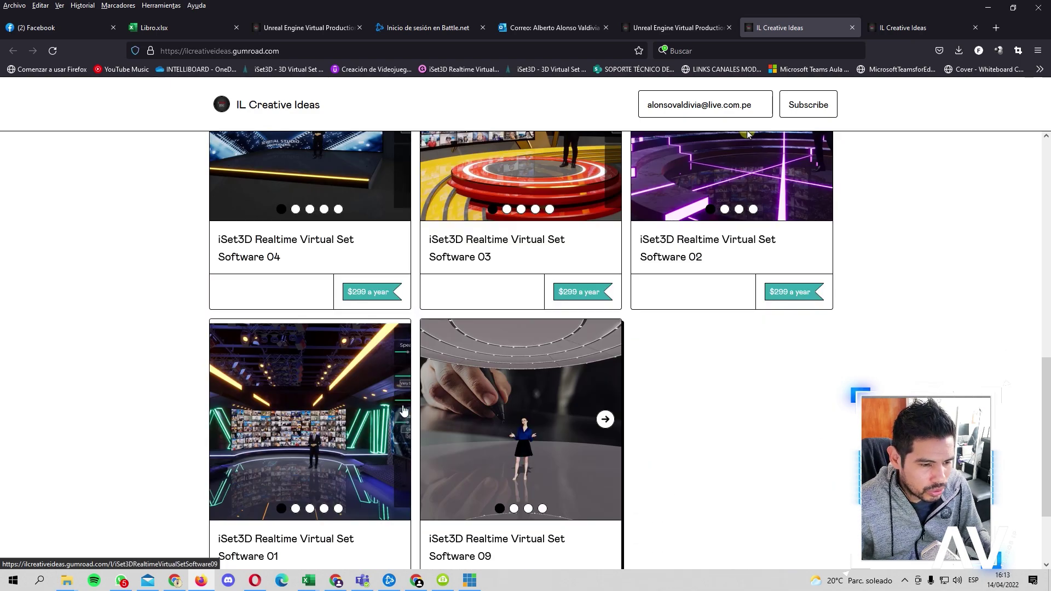
scroll(350, 383, down, 2)
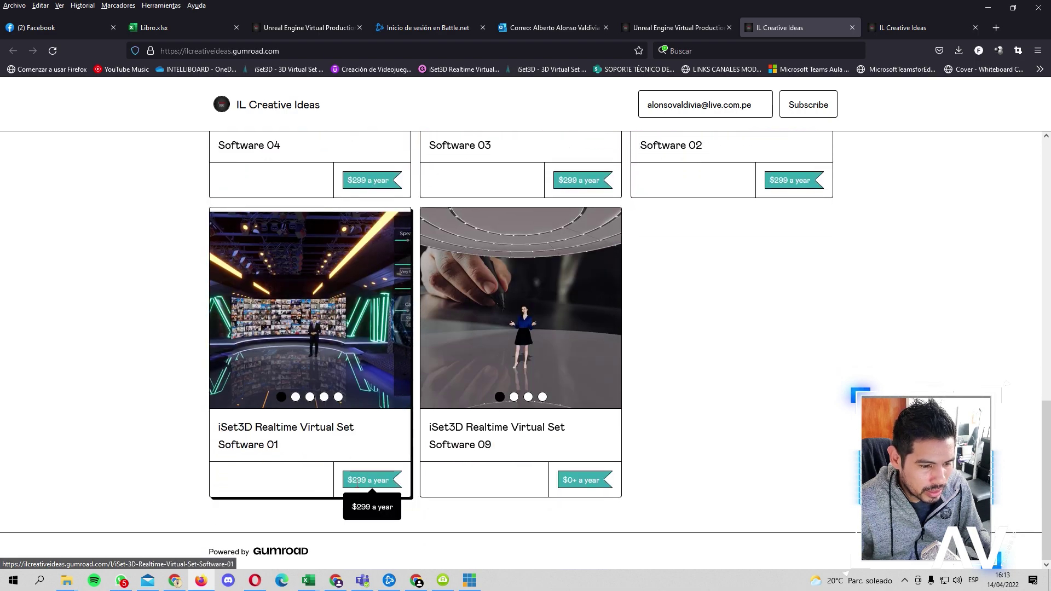
click(330, 357)
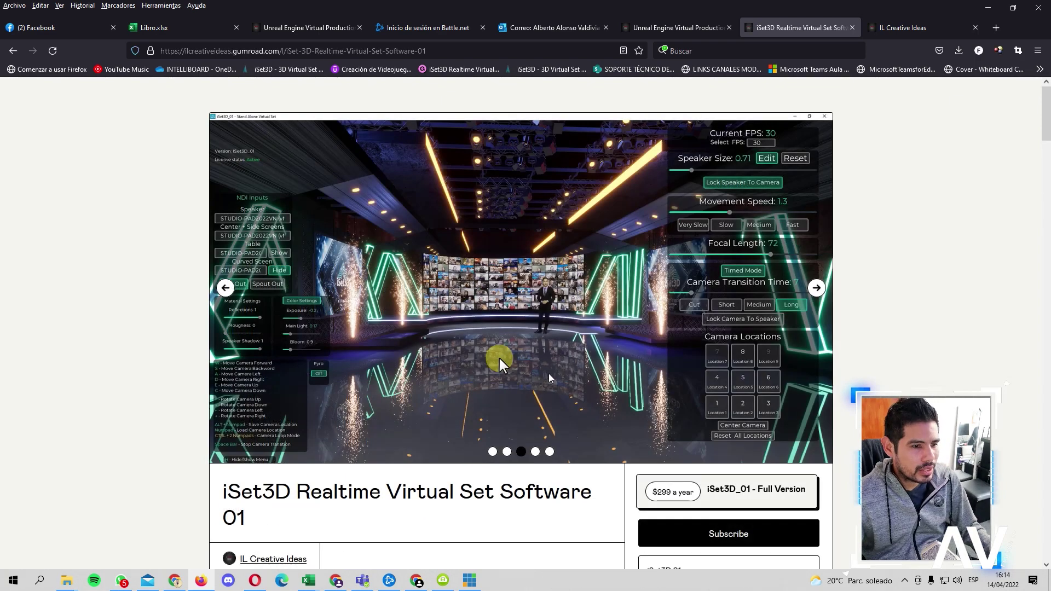